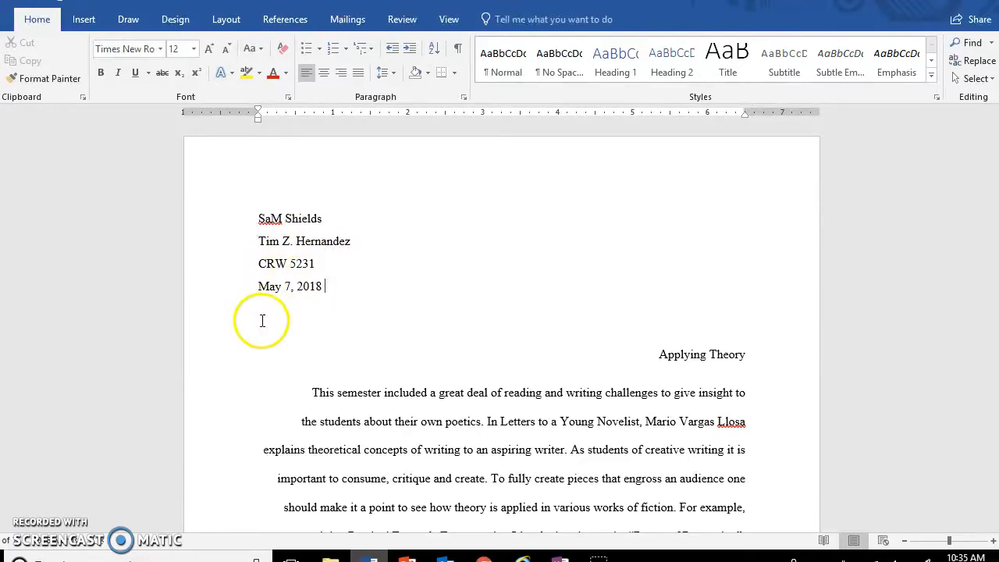
- Insert the Plain Number 3 page number in the page header and add the author's surname before it
double_click(400, 166)
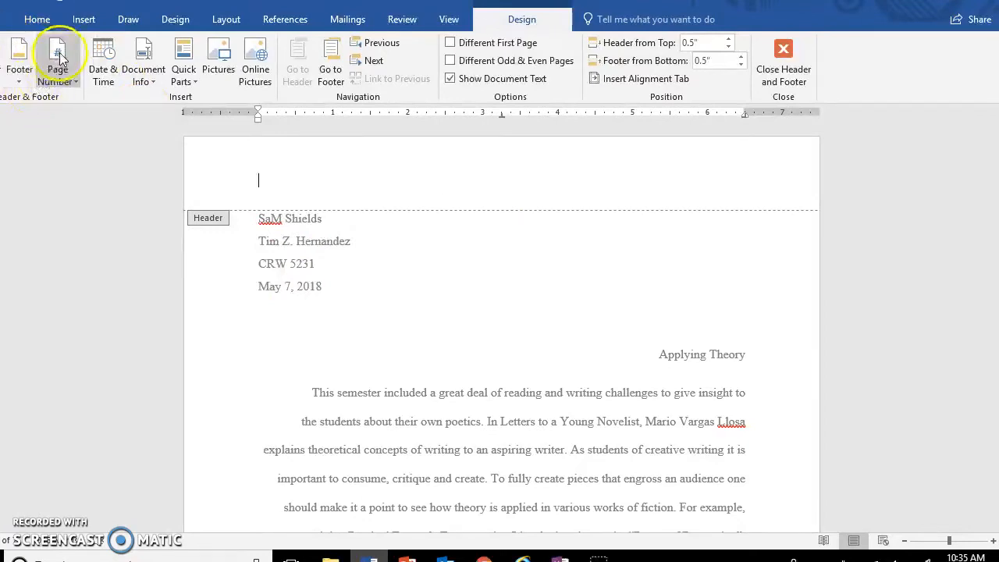
click(70, 85)
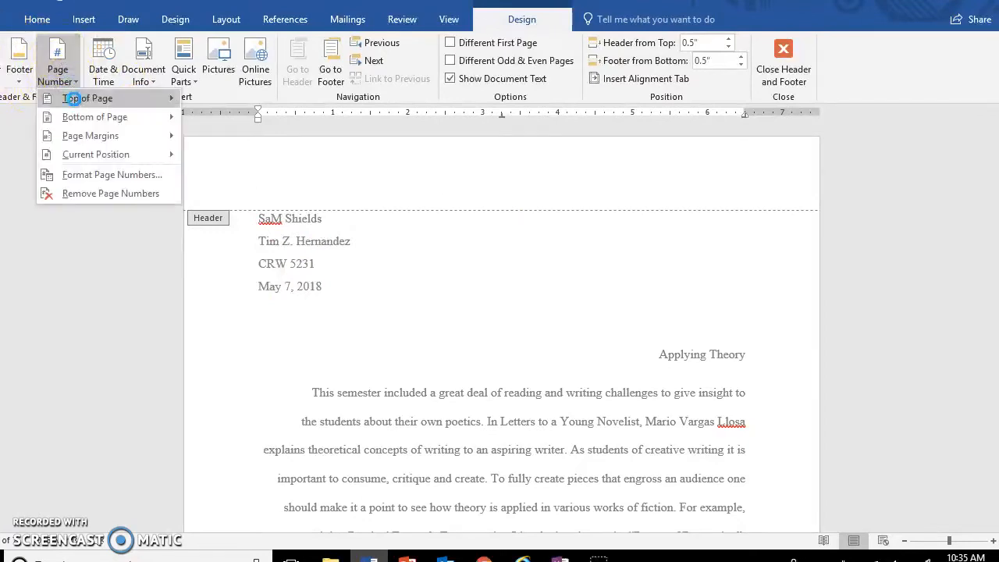
mouse_move(122, 95)
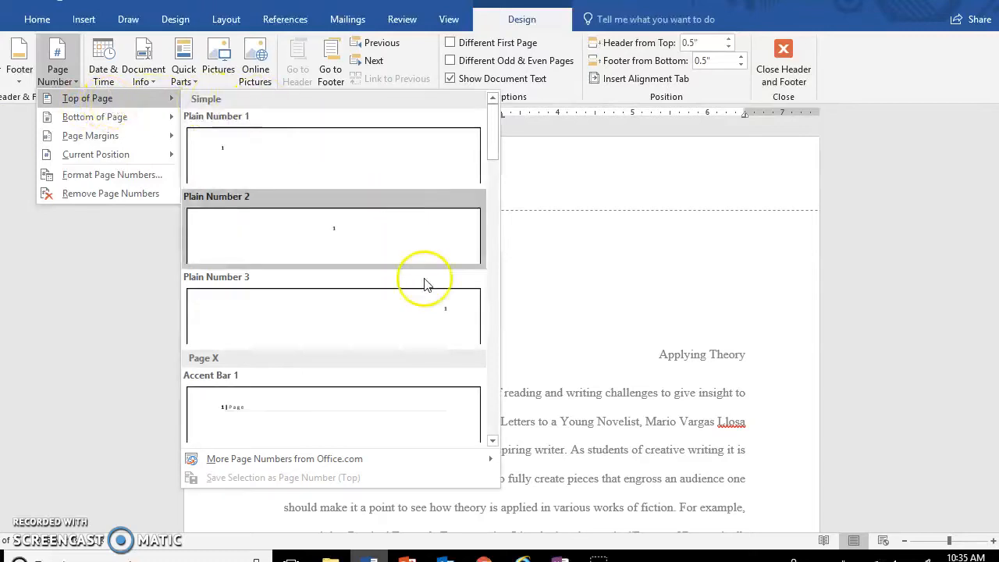
click(445, 315)
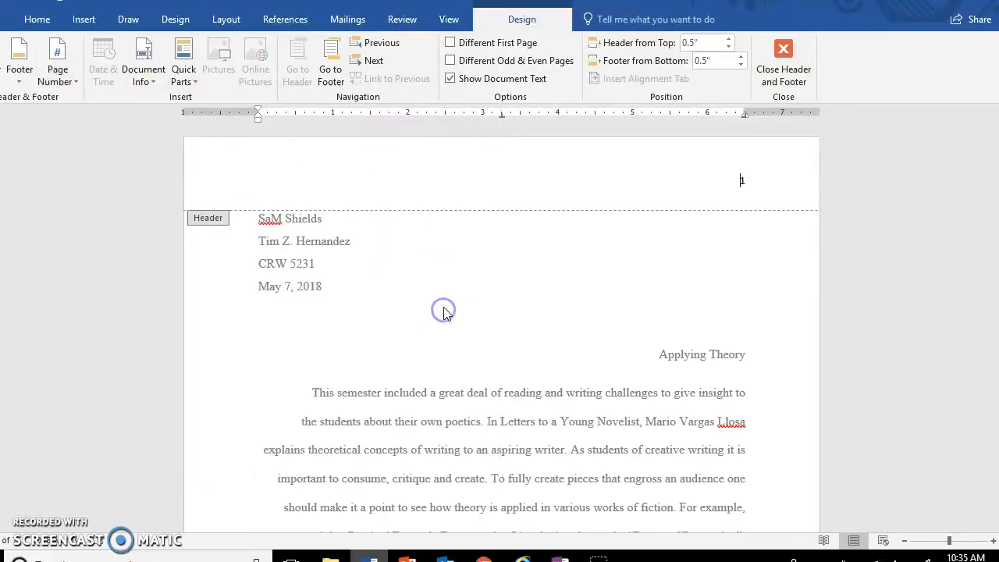
text(Shields)
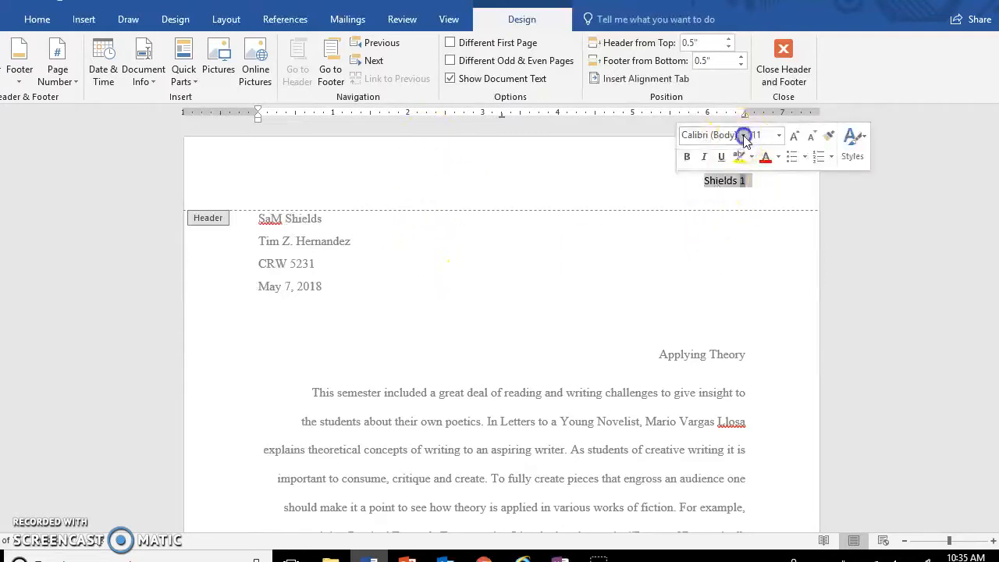
- Format the surname and page number in the header as 12-point Times New Roman, and close the header
click(743, 136)
click(718, 229)
click(778, 135)
click(758, 213)
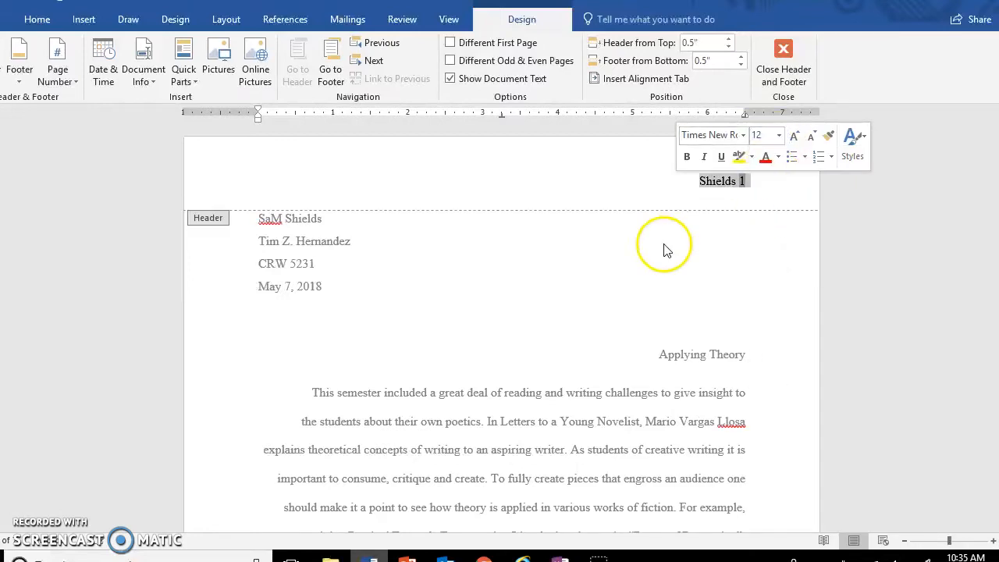
click(782, 62)
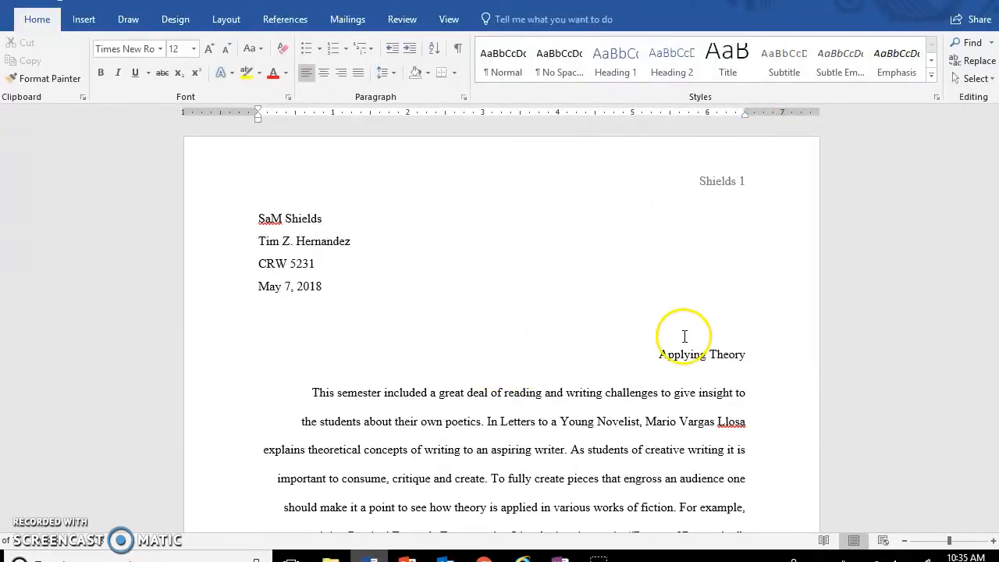
- Look through the document's following pages and return to the first page
scroll(683, 328, down, 5)
scroll(683, 320, down, 15)
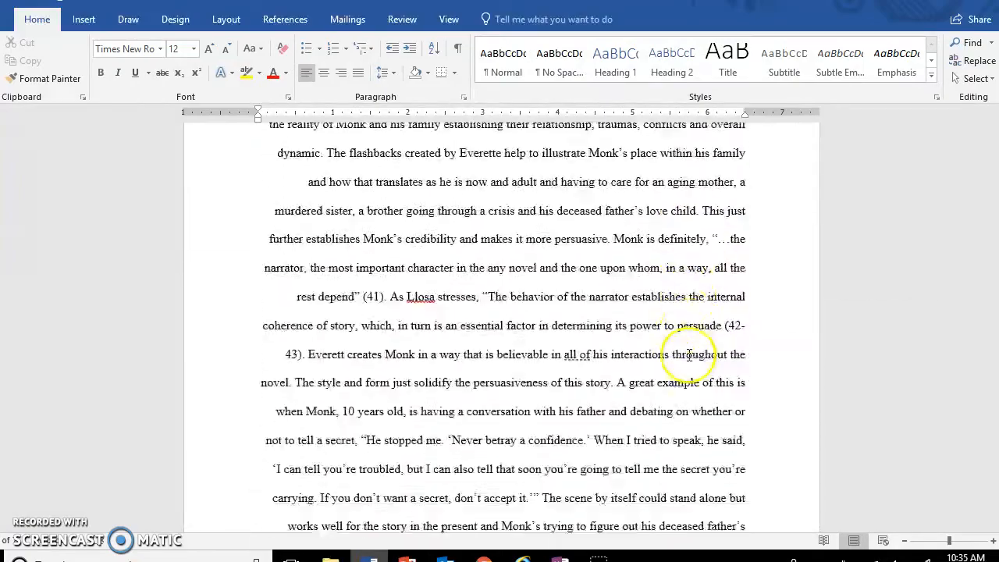
scroll(692, 353, down, 14)
scroll(707, 346, up, 9)
scroll(706, 347, up, 15)
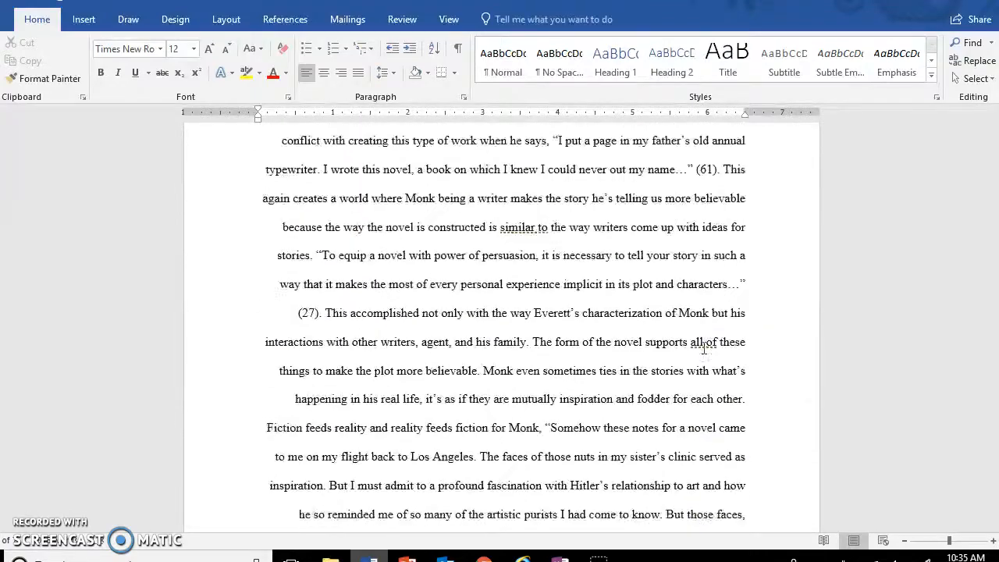
scroll(703, 348, up, 4)
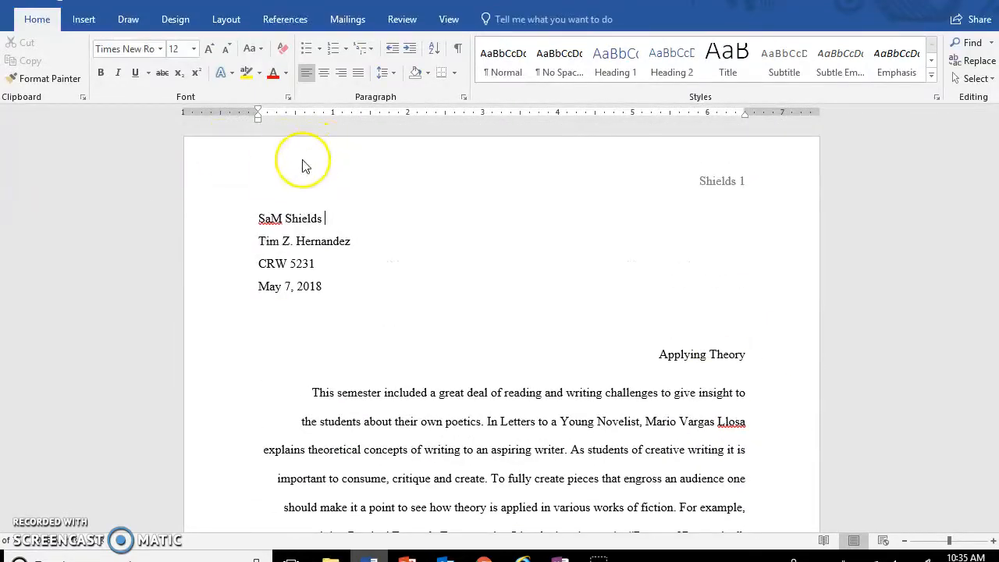
- Check which margin preset is applied to the document
click(216, 17)
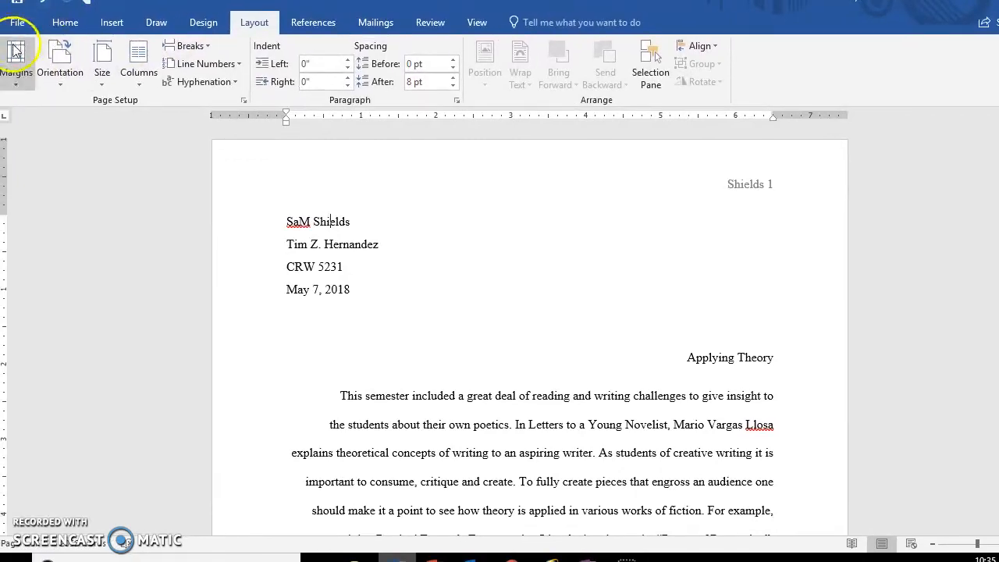
click(16, 50)
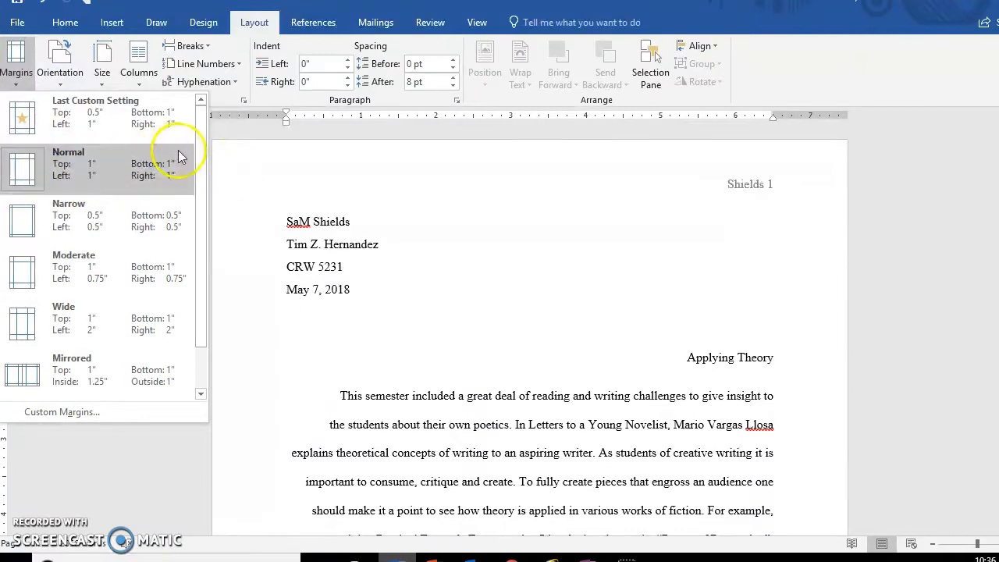
click(519, 195)
scroll(647, 270, down, 3)
scroll(517, 357, up, 3)
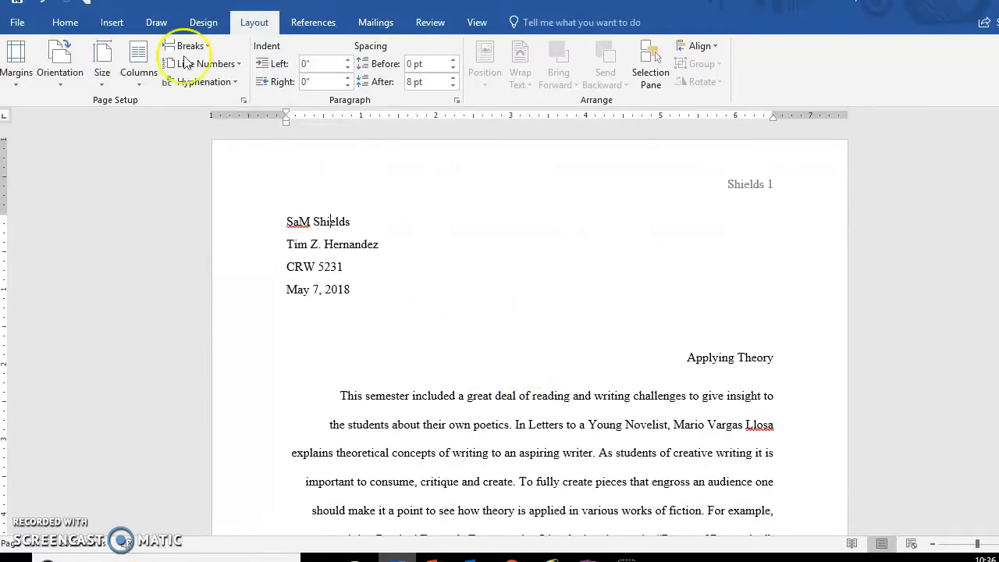
- Center the title "Applying Theory" and delete the blank line between the date and the title
click(65, 22)
click(693, 359)
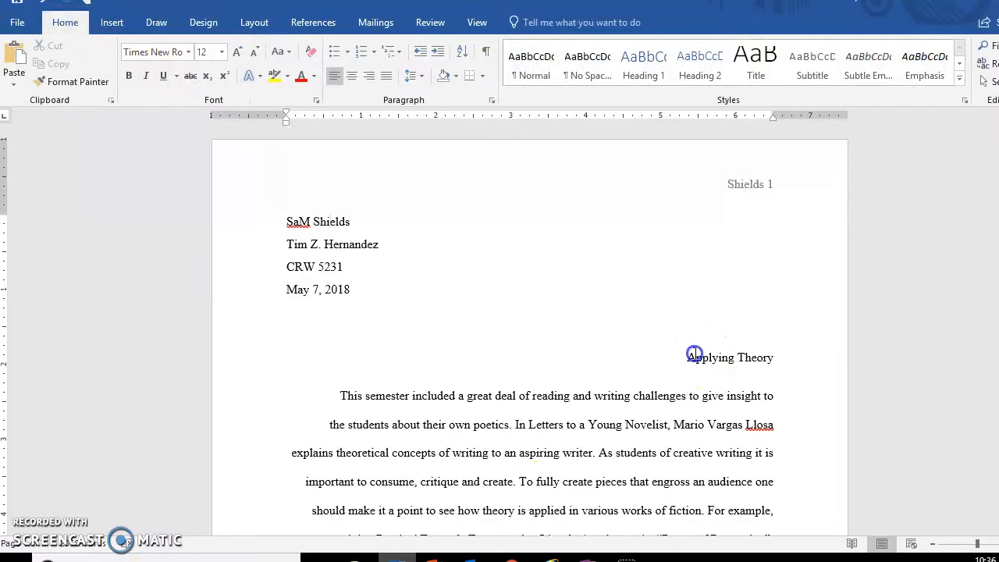
drag(676, 362, 766, 360)
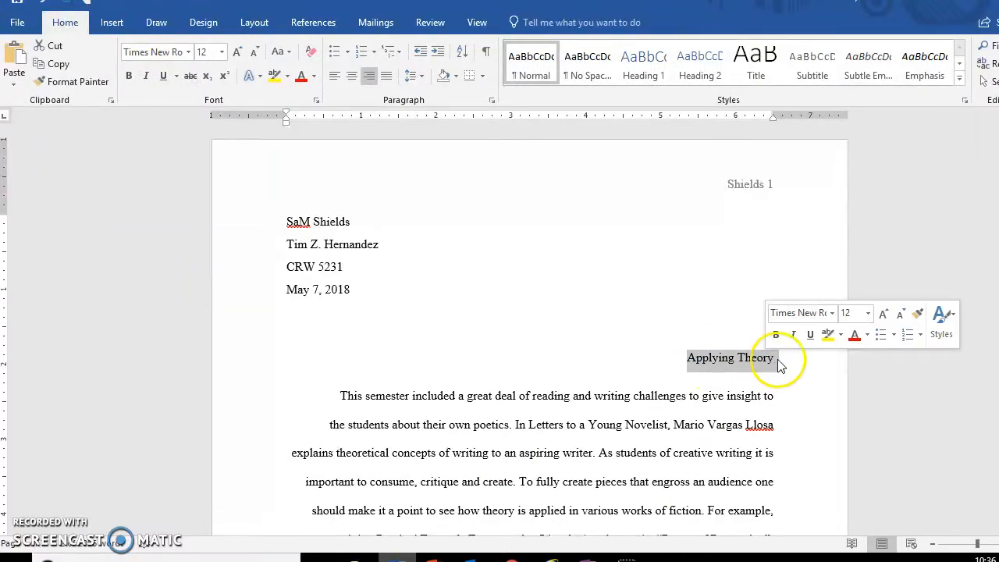
click(352, 78)
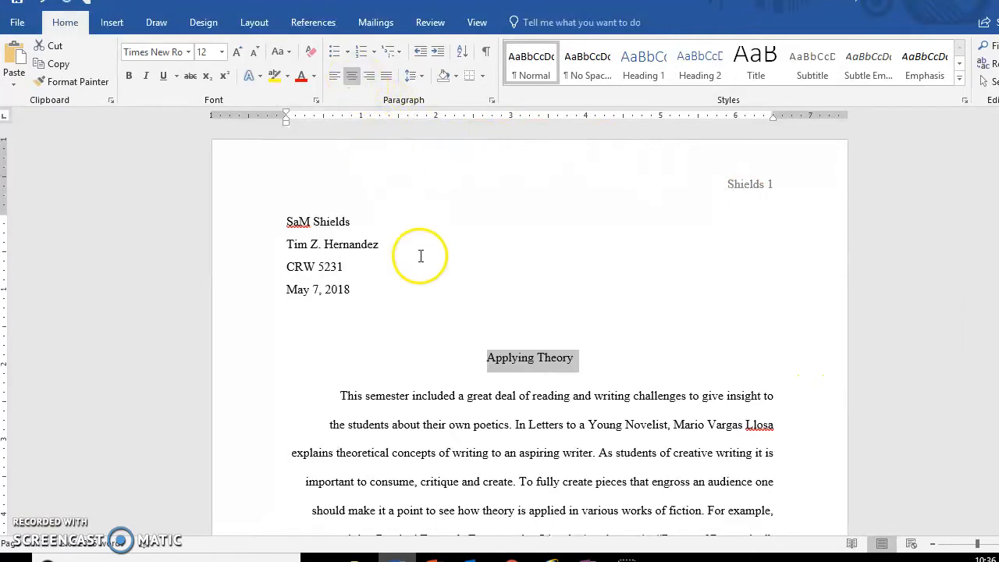
click(500, 314)
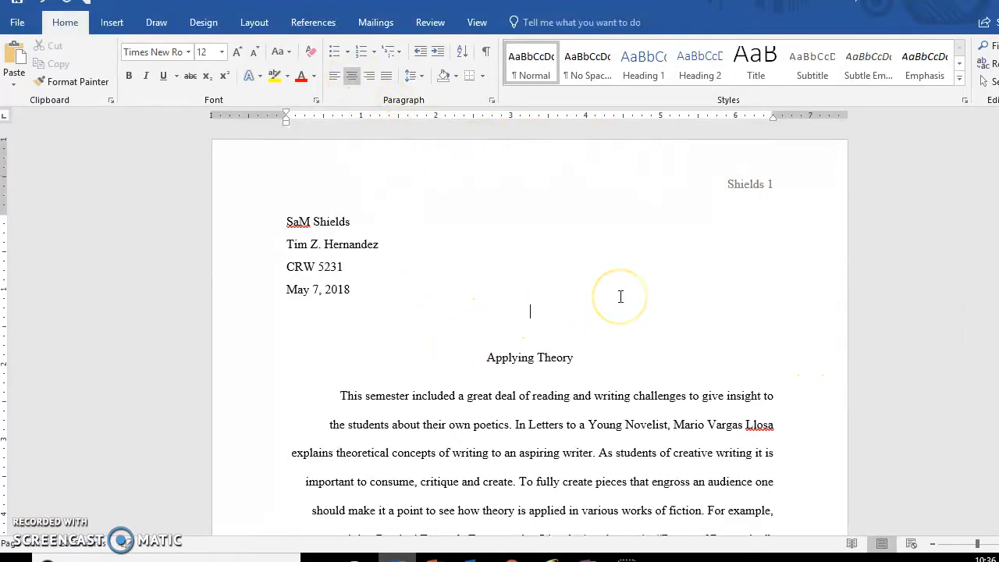
key(Delete)
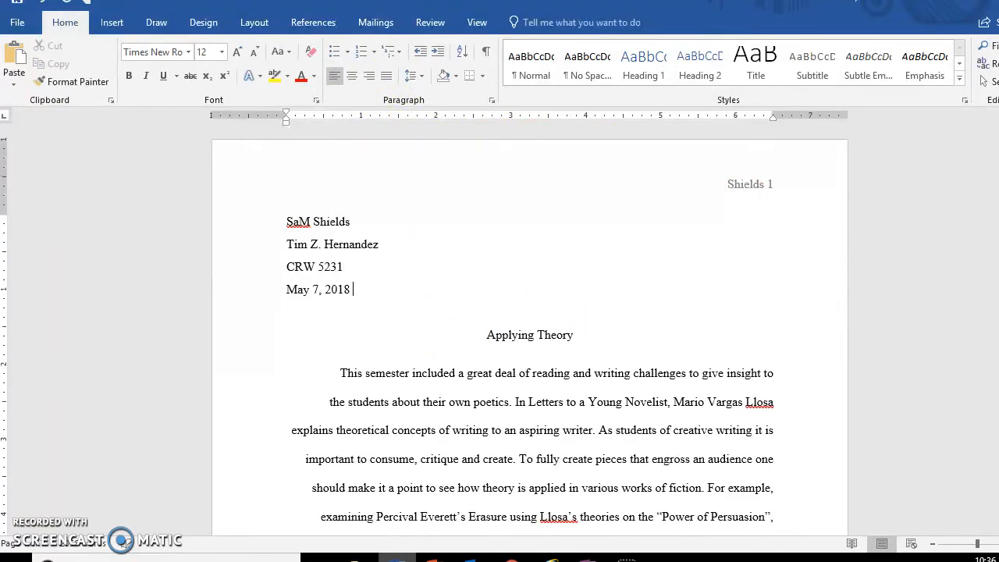
- Set the line spacing of all body paragraphs below the title to Single
scroll(458, 217, down, 3)
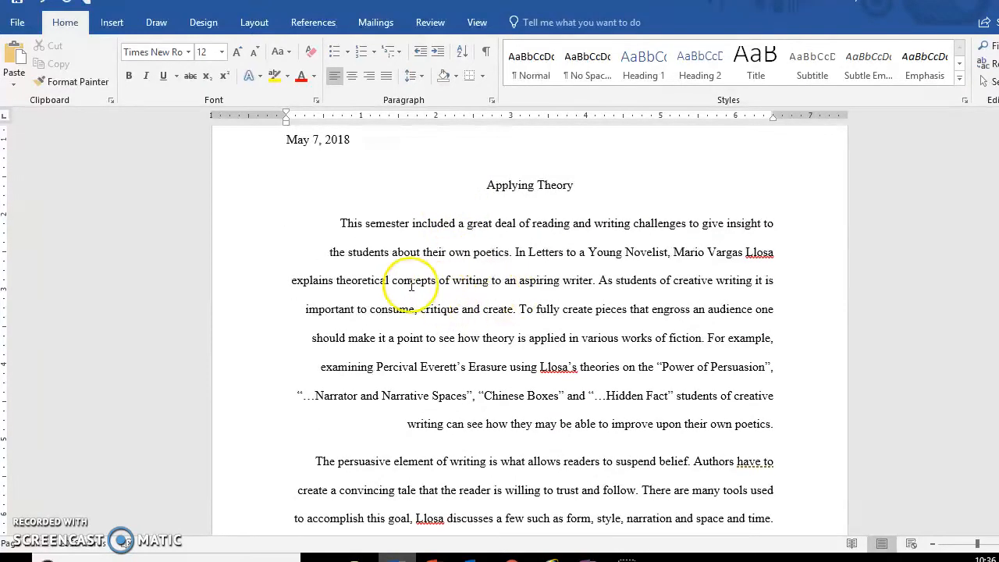
scroll(394, 248, down, 2)
scroll(394, 248, down, 1)
scroll(375, 254, up, 3)
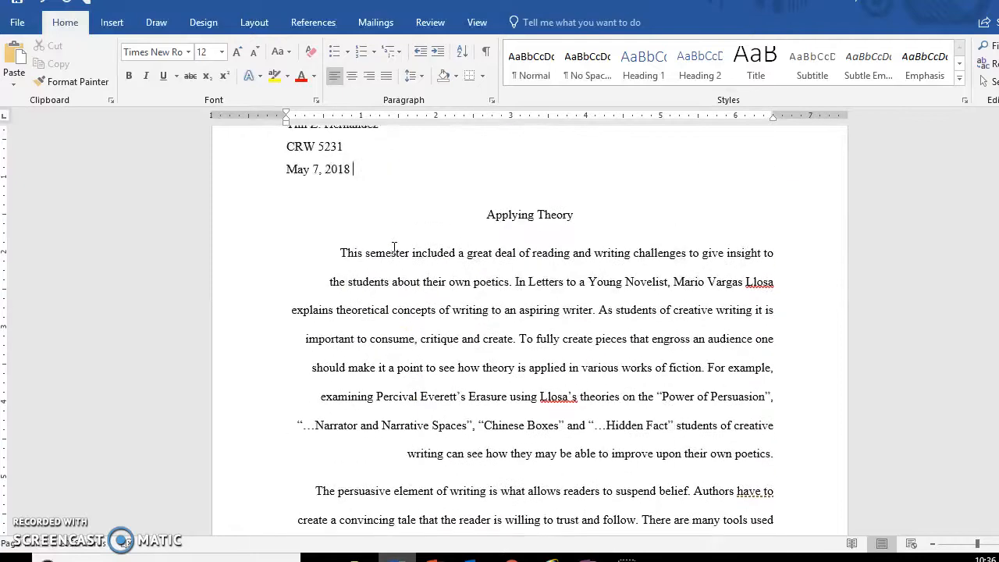
drag(402, 280, 125, 542)
drag(601, 555, 786, 457)
right_click(429, 251)
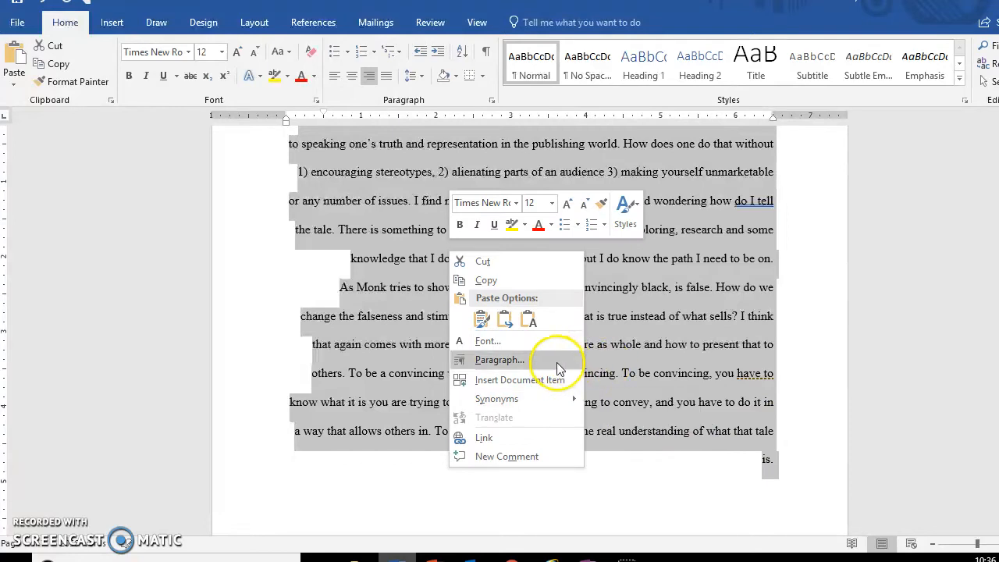
click(500, 360)
click(611, 301)
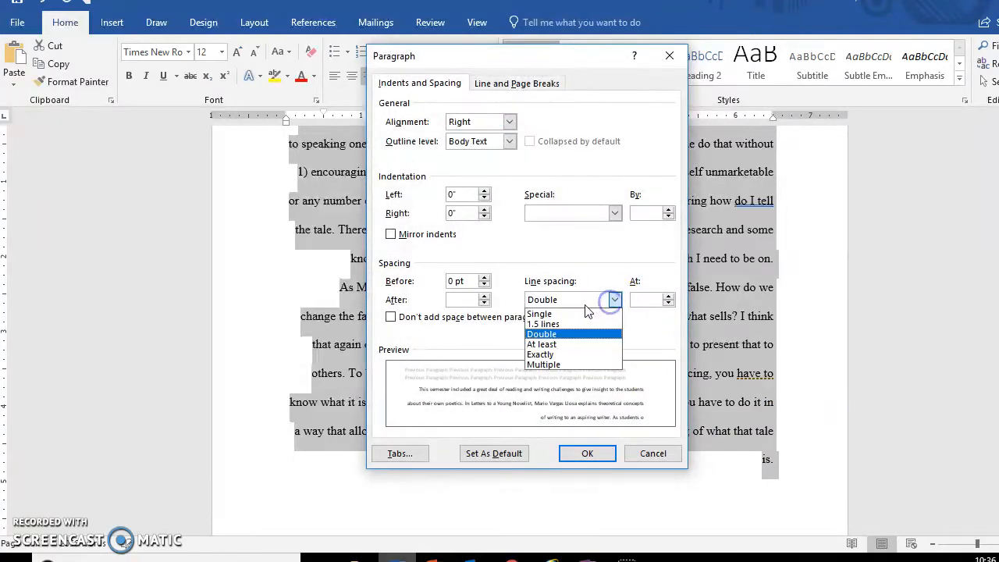
click(581, 314)
click(586, 453)
scroll(569, 328, up, 10)
scroll(550, 290, up, 15)
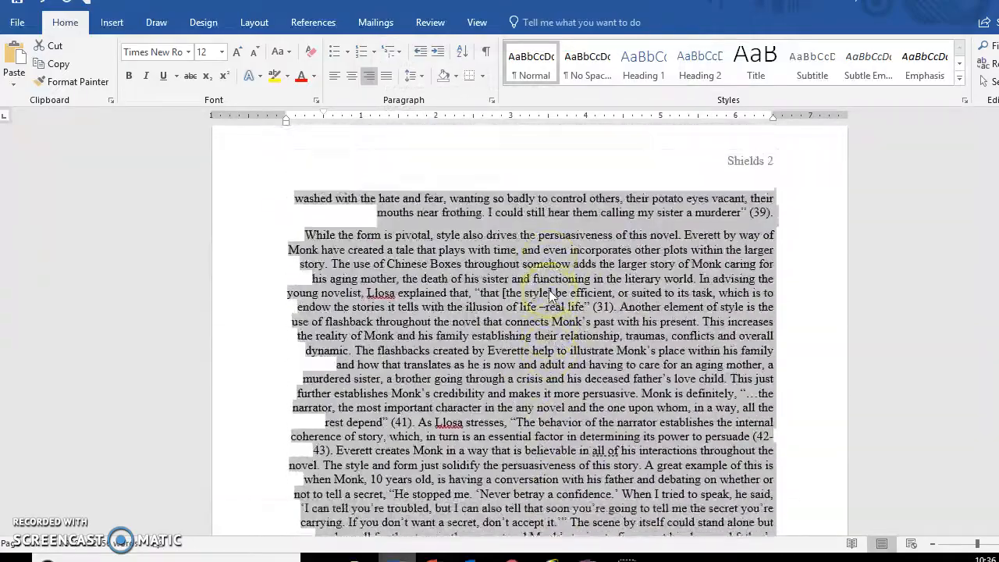
- Left-align all body paragraphs from "This semester included" to the end of the essay
click(334, 428)
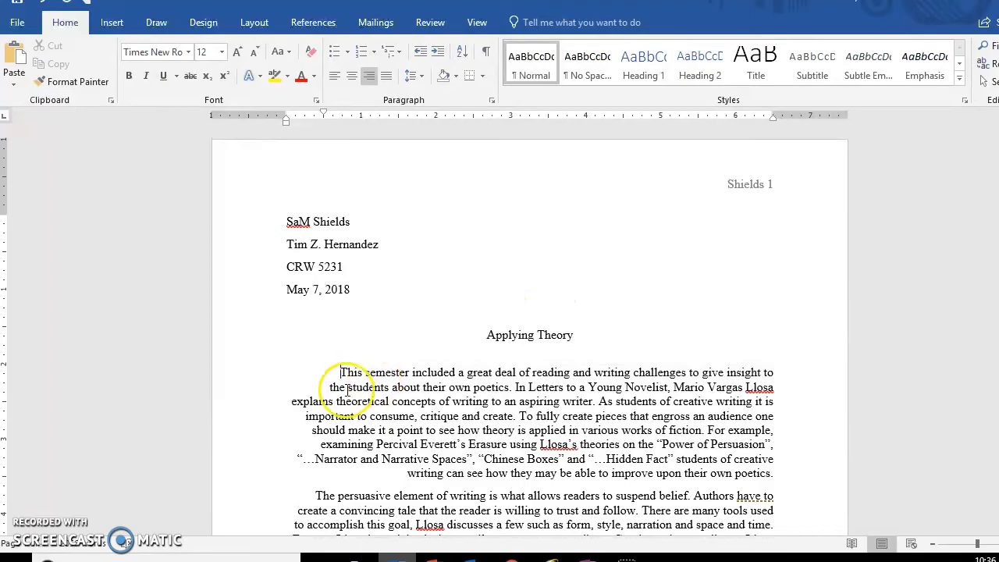
drag(341, 372, 747, 206)
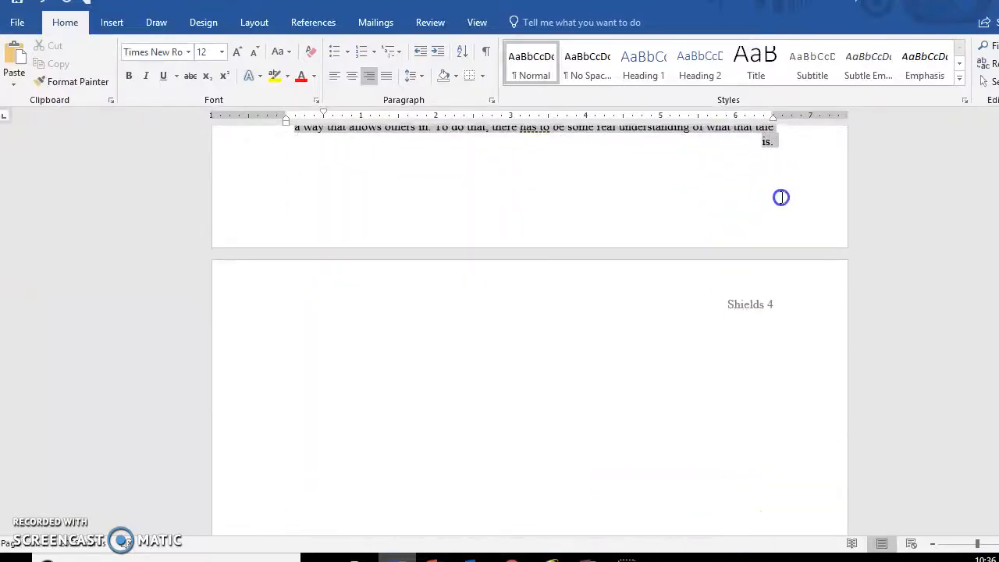
click(334, 76)
scroll(443, 235, up, 8)
scroll(443, 236, up, 20)
scroll(440, 301, up, 12)
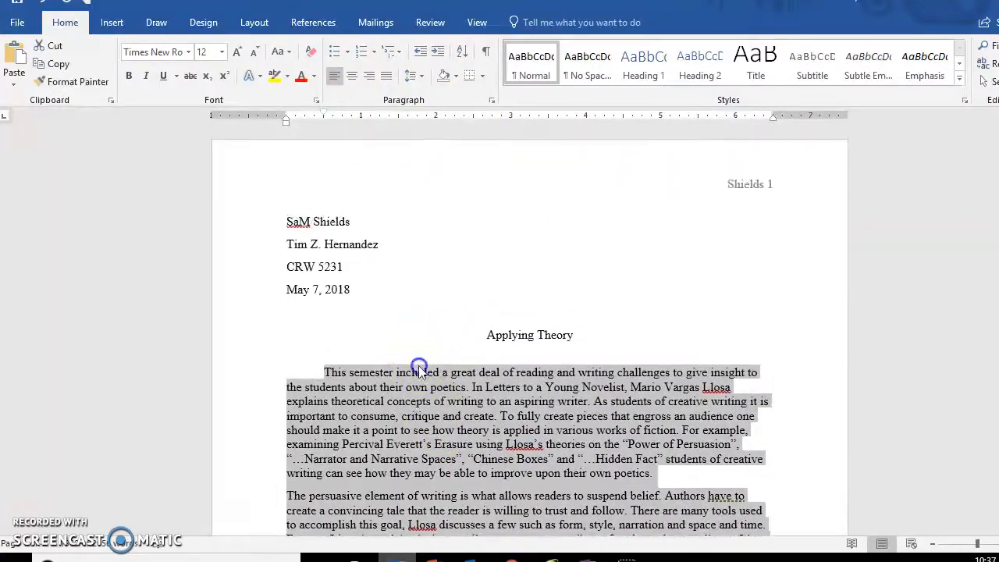
click(420, 372)
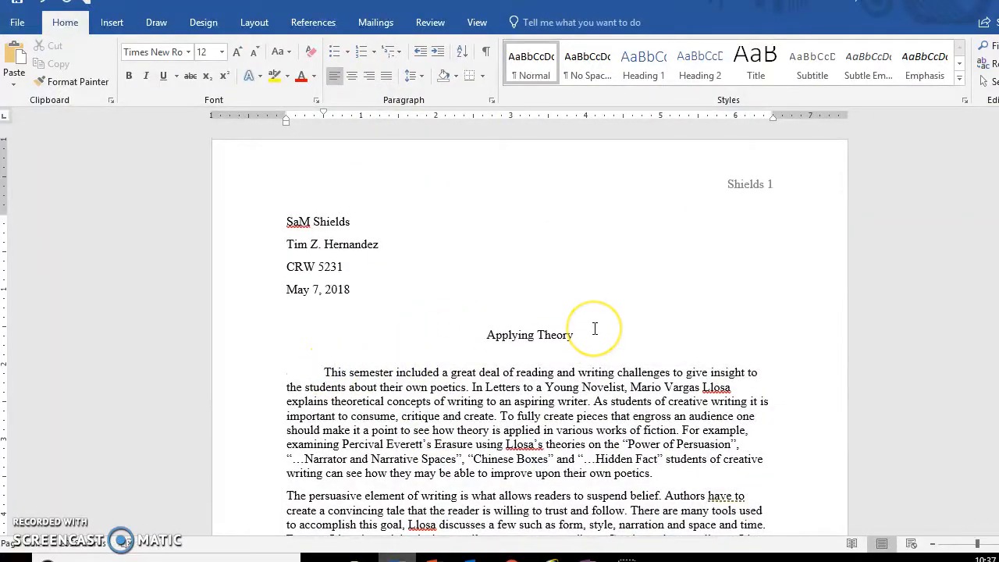
- Reapply the first-line indent of the first body paragraph and re-break the second paragraph so its first line is indented too
key(BackSpace)
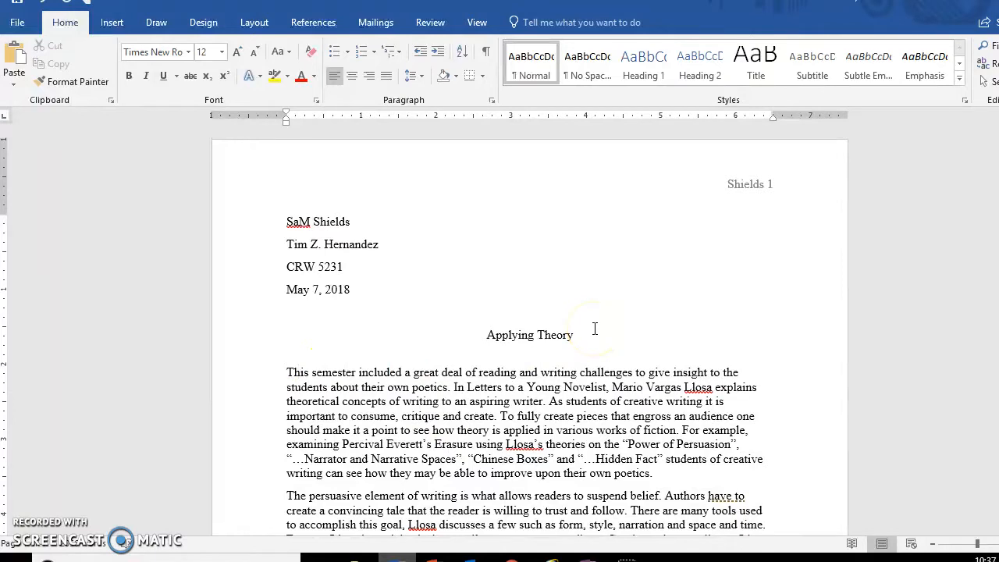
key(Tab)
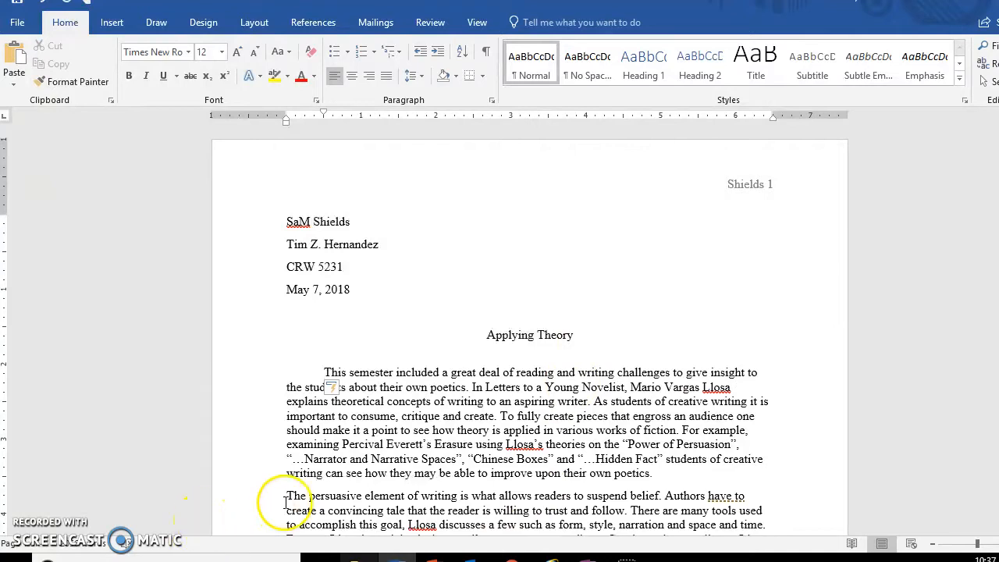
key(BackSpace)
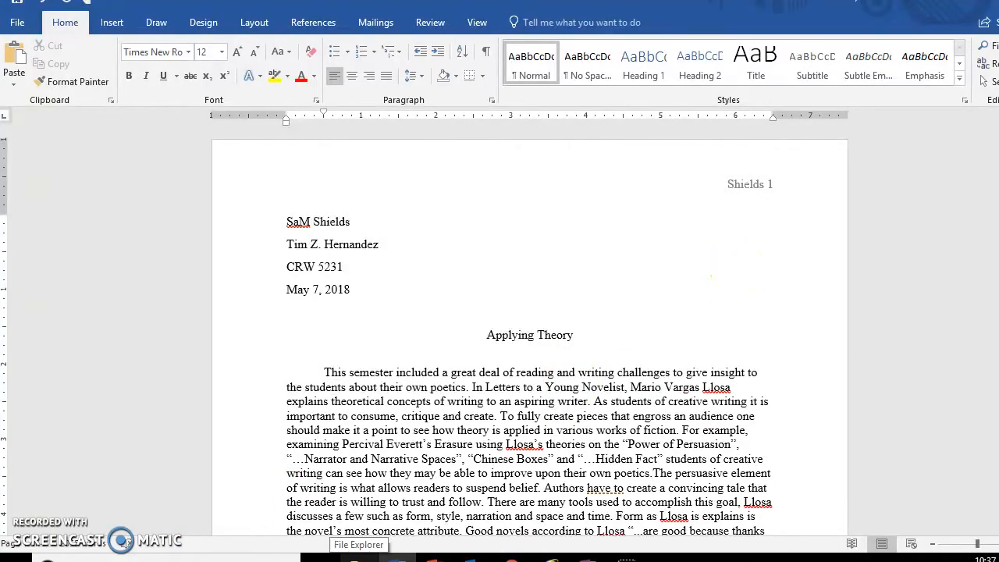
key(Return)
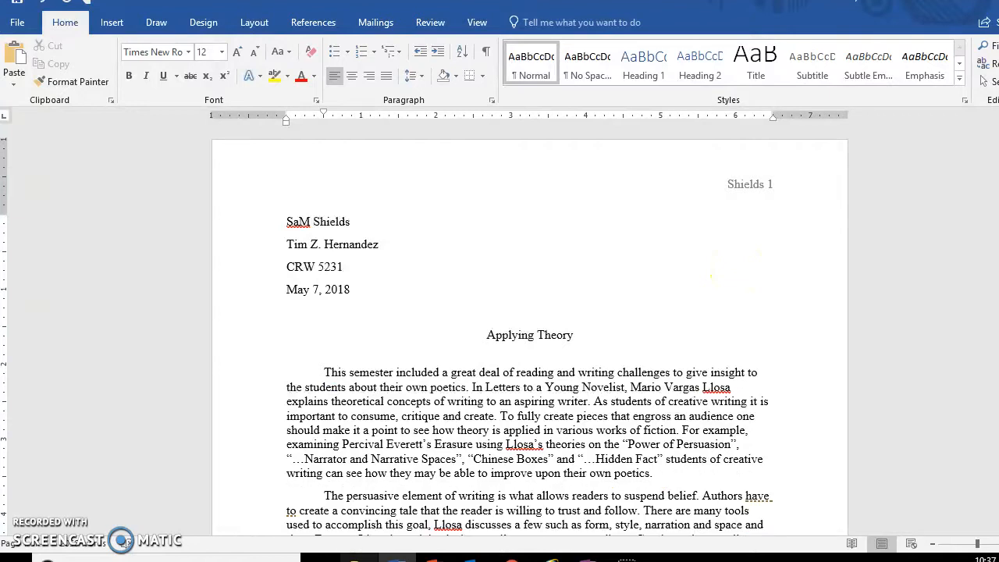
- Set the spacing after the first two body paragraphs to 0 pt
scroll(397, 183, down, 5)
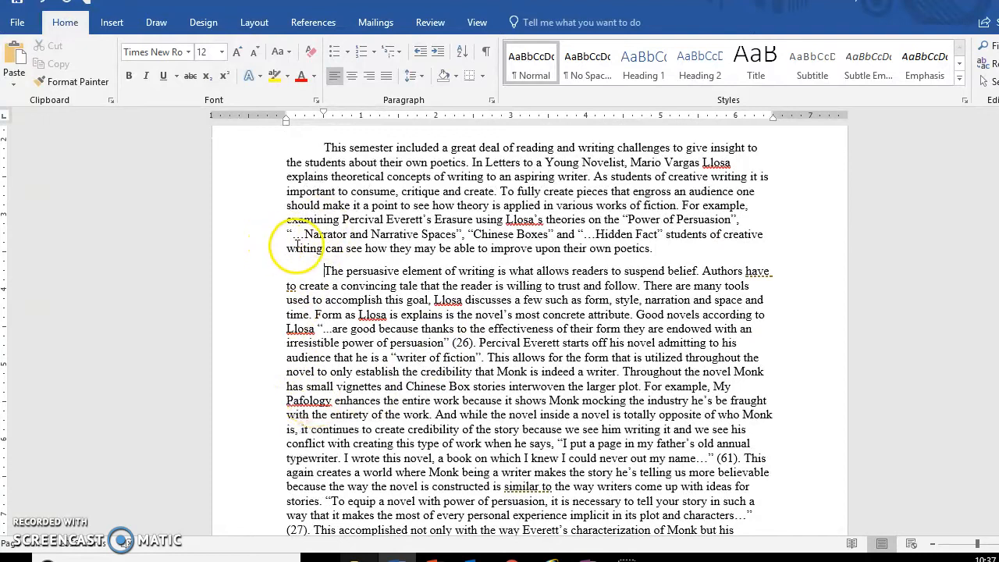
drag(295, 248, 654, 249)
drag(758, 260, 761, 272)
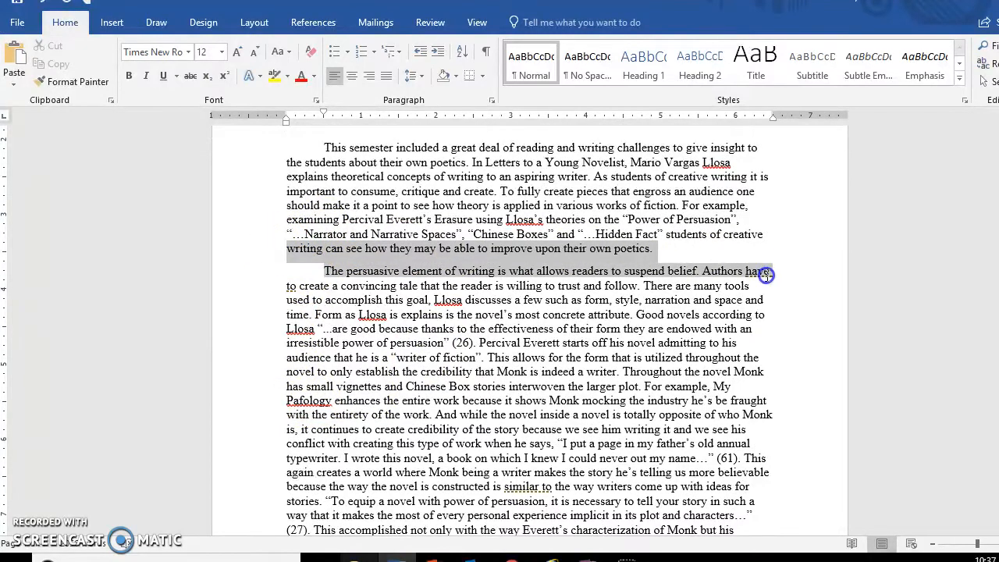
click(714, 337)
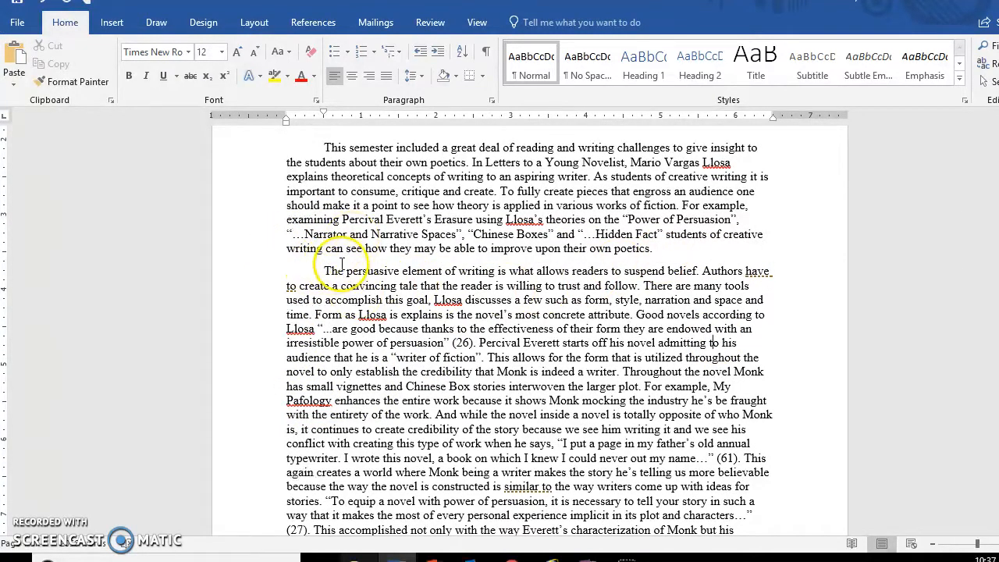
drag(289, 256, 815, 270)
right_click(464, 268)
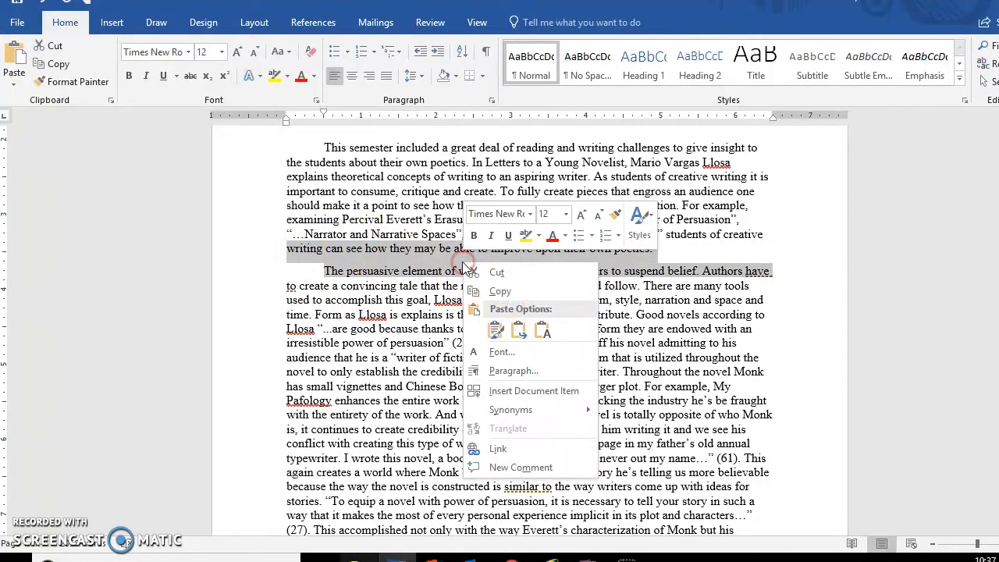
click(515, 372)
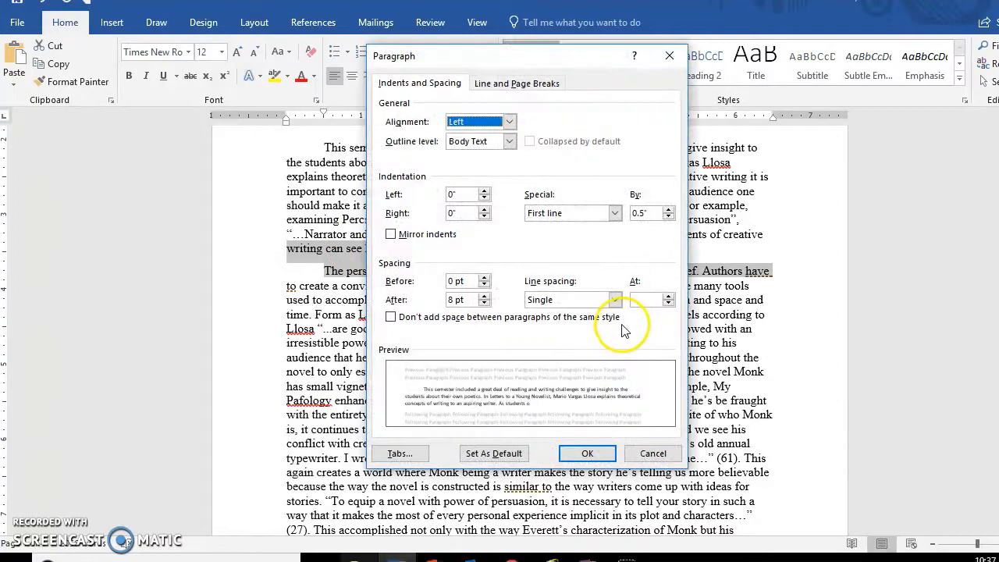
click(484, 304)
click(484, 304)
click(587, 454)
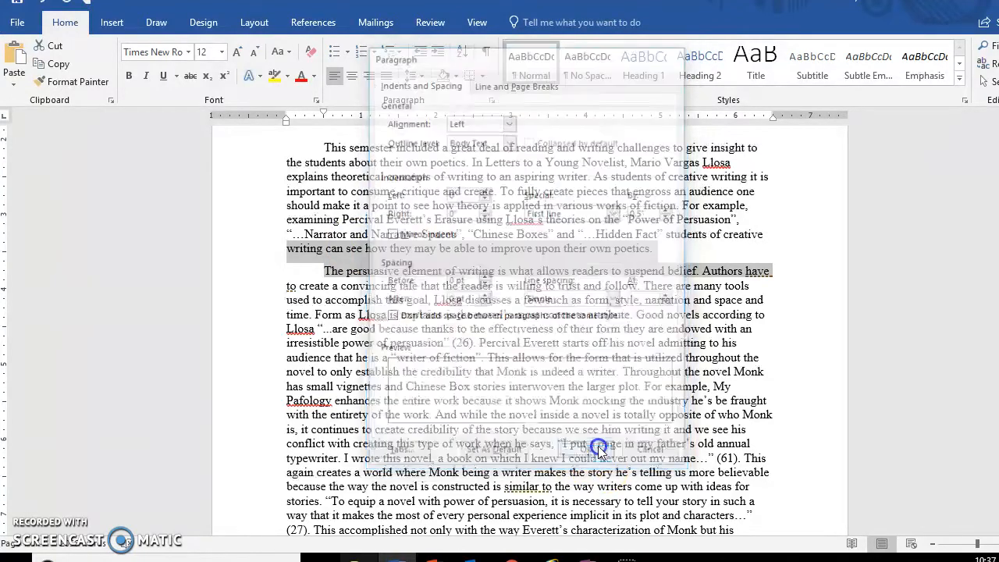
- Indent the first line of the paragraph beginning "While the form is pivotal" on page 2
scroll(577, 348, down, 5)
scroll(531, 359, up, 4)
scroll(468, 383, down, 2)
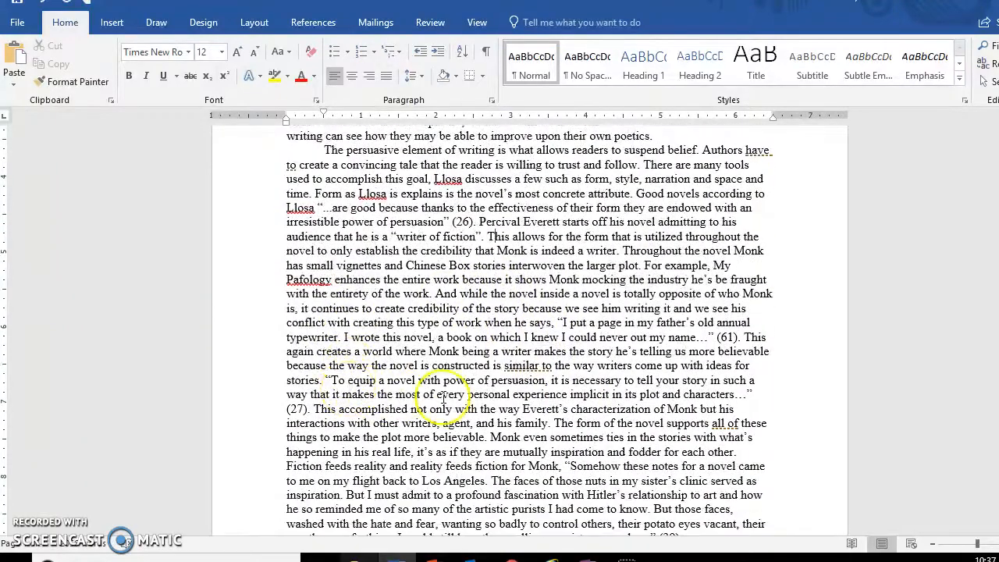
scroll(581, 258, down, 12)
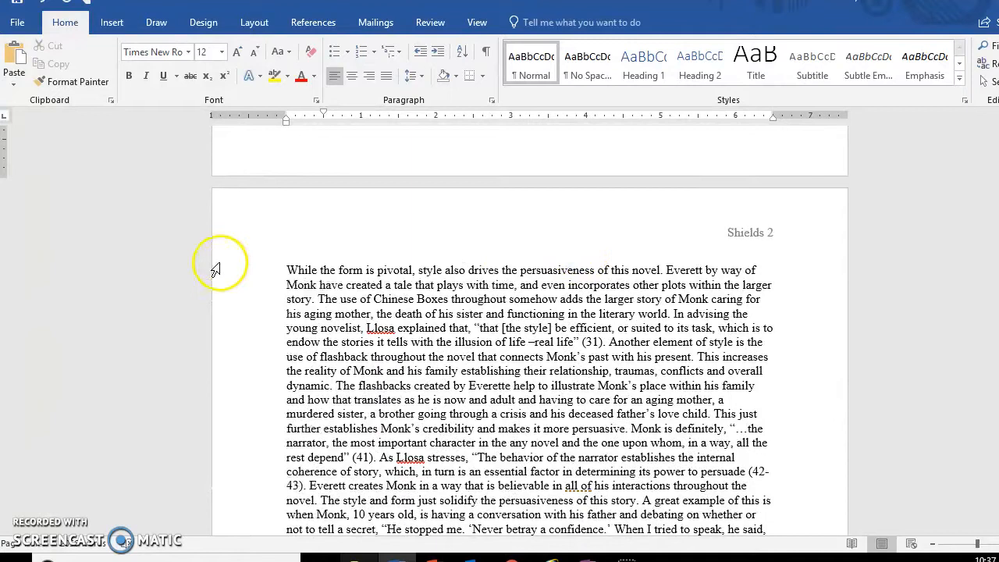
click(286, 269)
key(Tab)
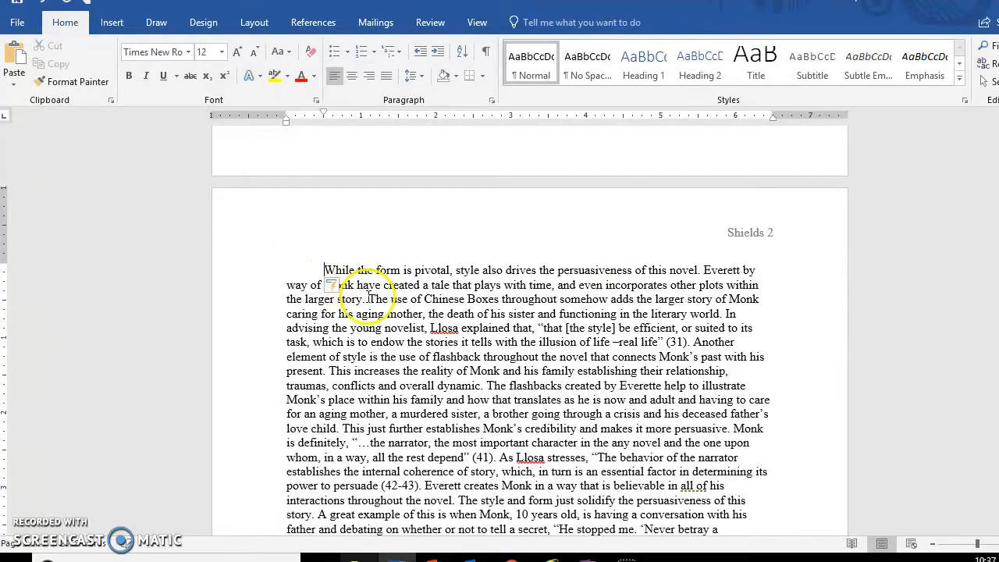
- Set the spacing after the paragraphs beginning "While the form is pivotal" and "This is a bold and impressive novel" to 0 pt
scroll(307, 341, down, 7)
drag(281, 315, 750, 339)
right_click(737, 341)
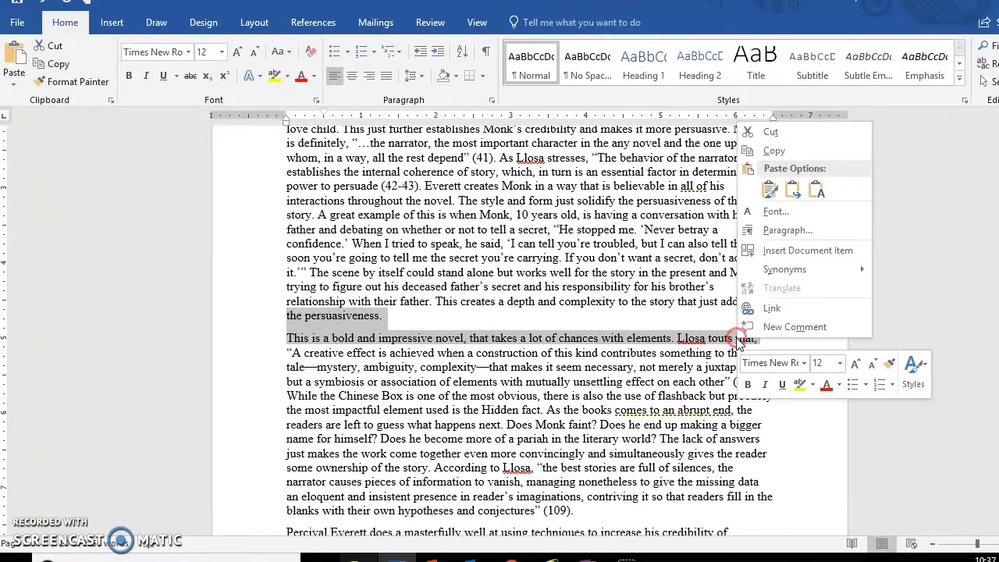
click(787, 230)
click(487, 303)
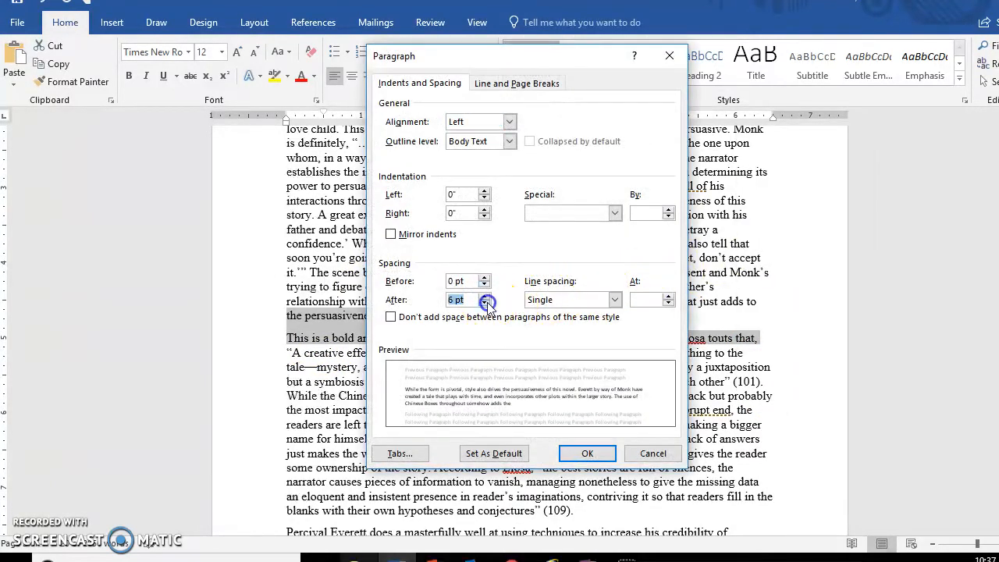
click(486, 303)
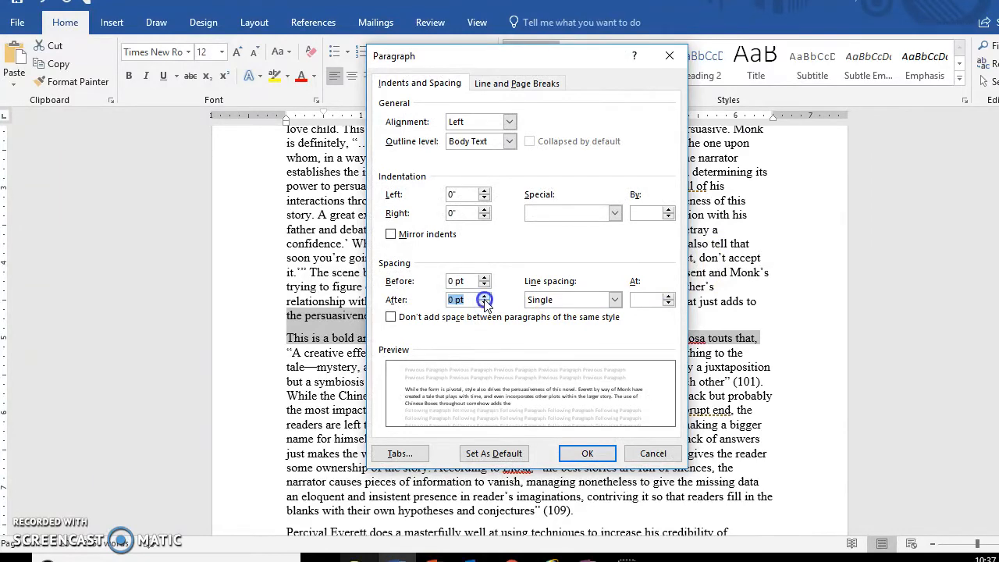
click(583, 452)
- Indent the first lines of the paragraph beginning "This is a bold and impressive novel" and the last paragraph on page 2
click(287, 330)
key(Tab)
scroll(484, 370, down, 8)
scroll(486, 366, up, 2)
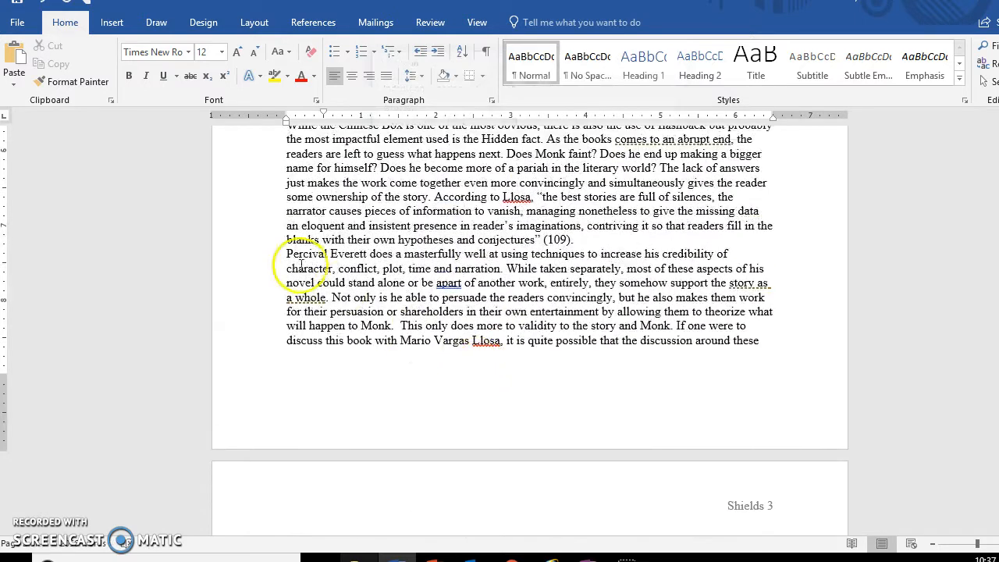
key(Tab)
- Set 0 pt spacing after the paragraph ending "accomplished in Erasure" and the one beginning "To address my own style", and indent the latter's first line
scroll(474, 315, down, 6)
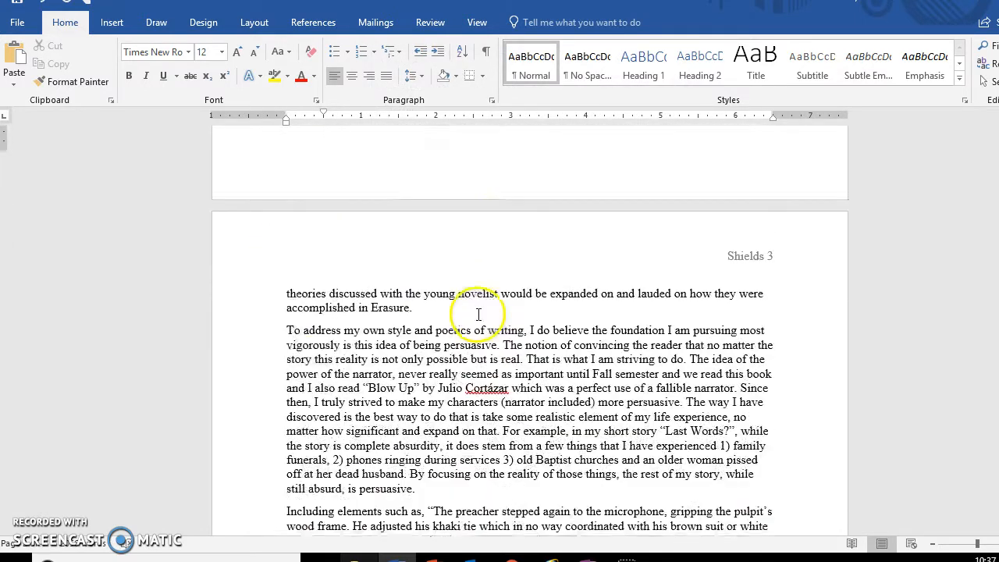
drag(282, 258, 763, 283)
right_click(764, 283)
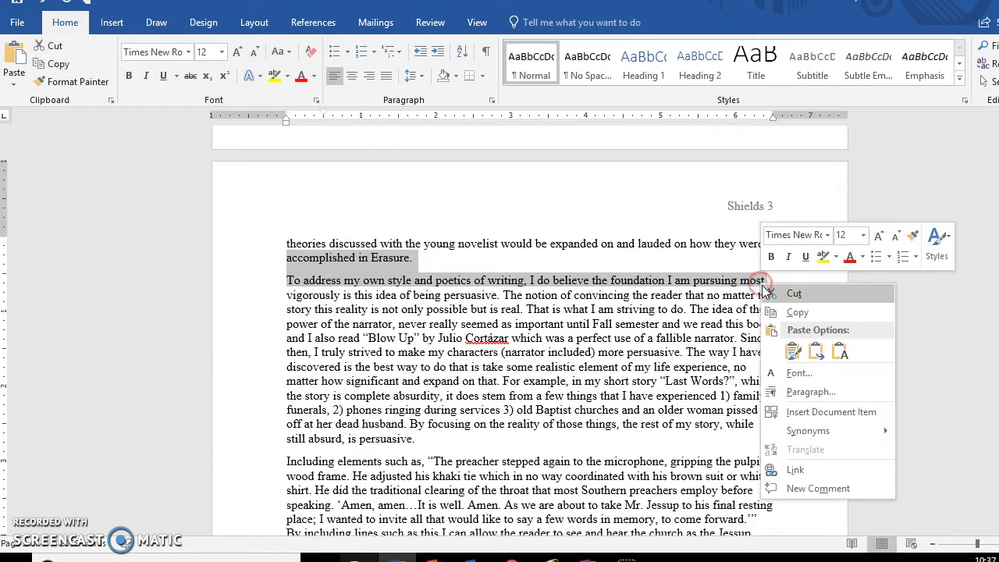
click(804, 390)
click(574, 299)
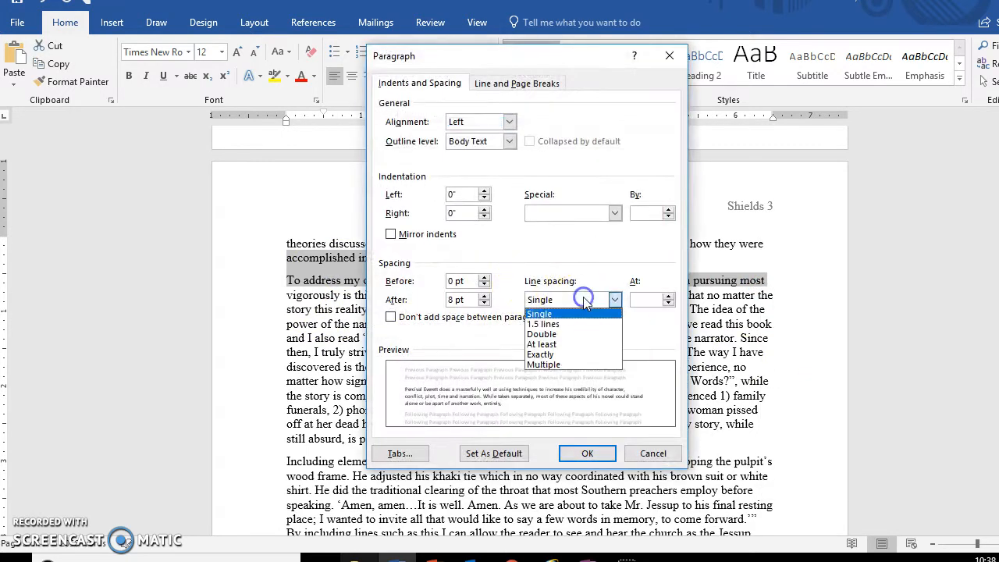
click(485, 304)
click(485, 304)
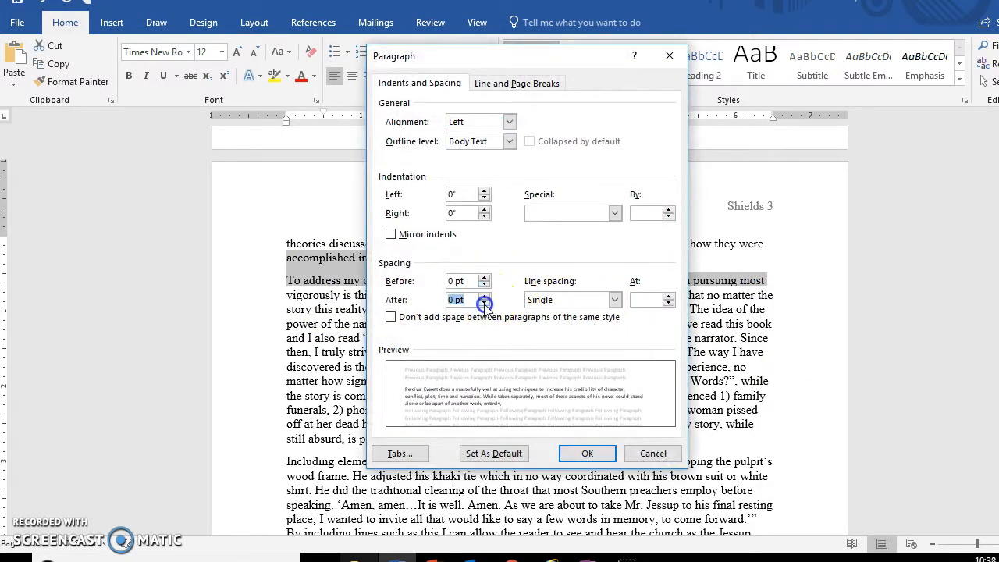
click(588, 455)
click(296, 266)
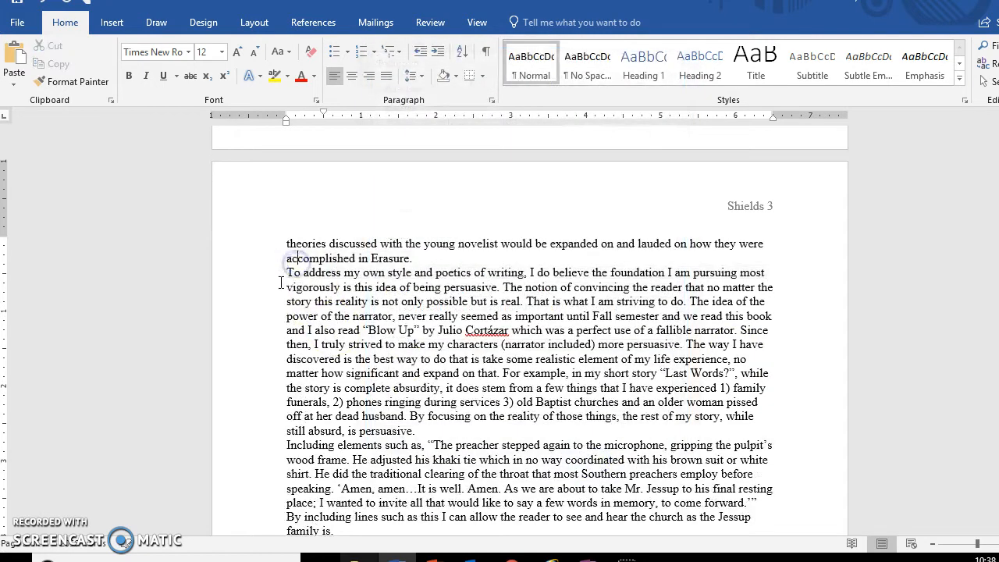
key(Tab)
- Delete the blank lines above the "Works Cited" heading on page 4 and center the heading
scroll(441, 368, down, 3)
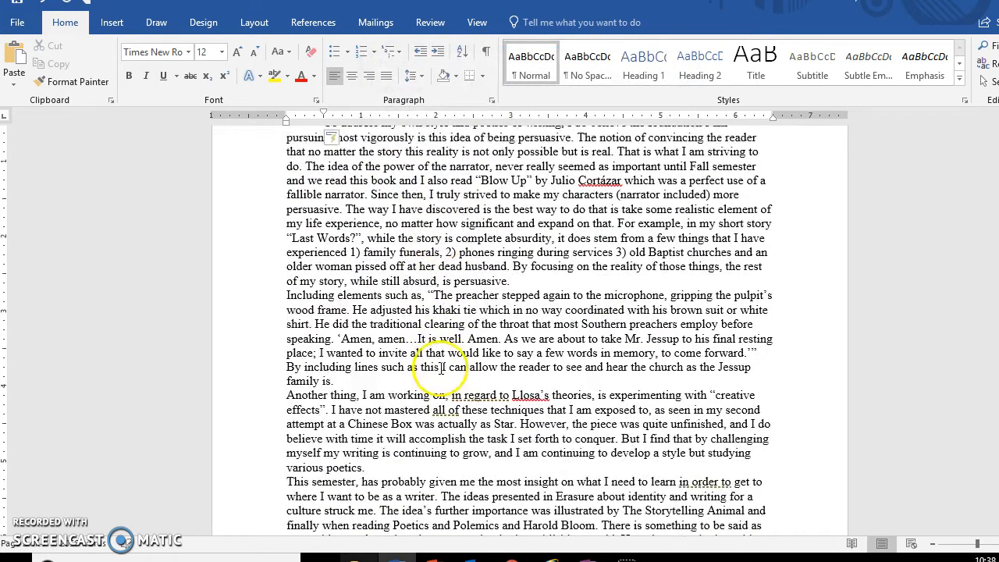
scroll(458, 312, down, 15)
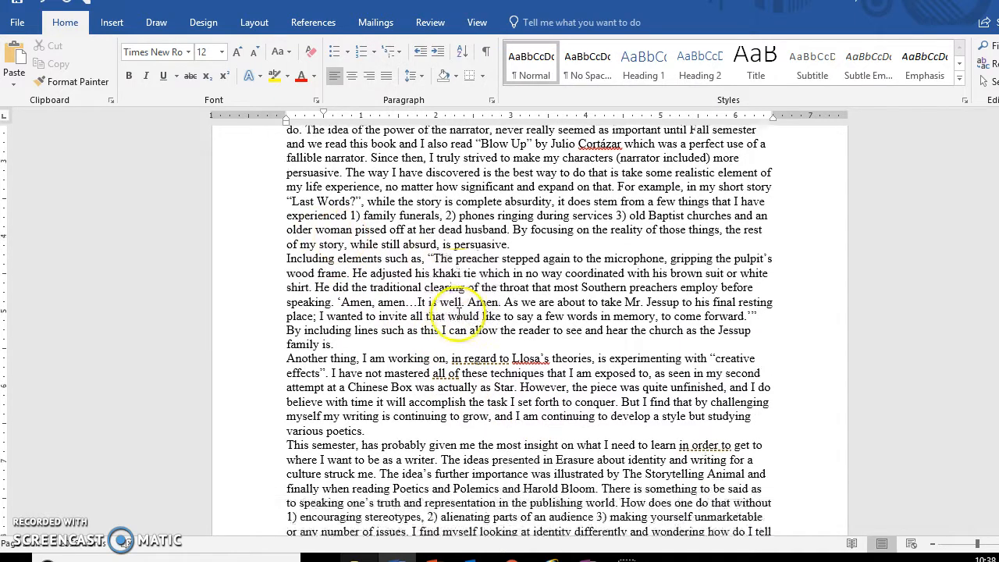
scroll(458, 313, up, 3)
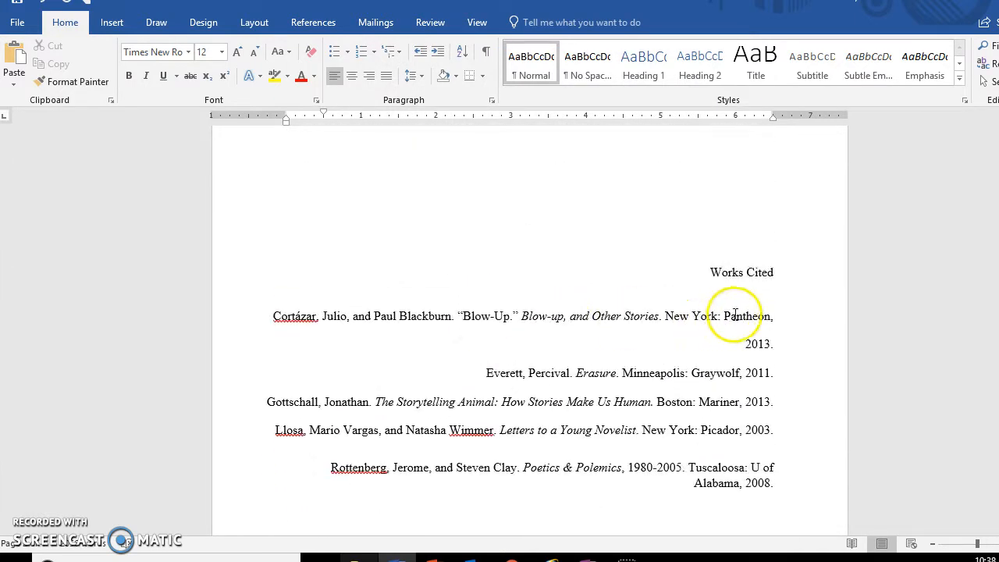
click(711, 269)
key(ctrl+l)
key(ctrl+r)
scroll(521, 363, down, 2)
scroll(521, 363, down, 1)
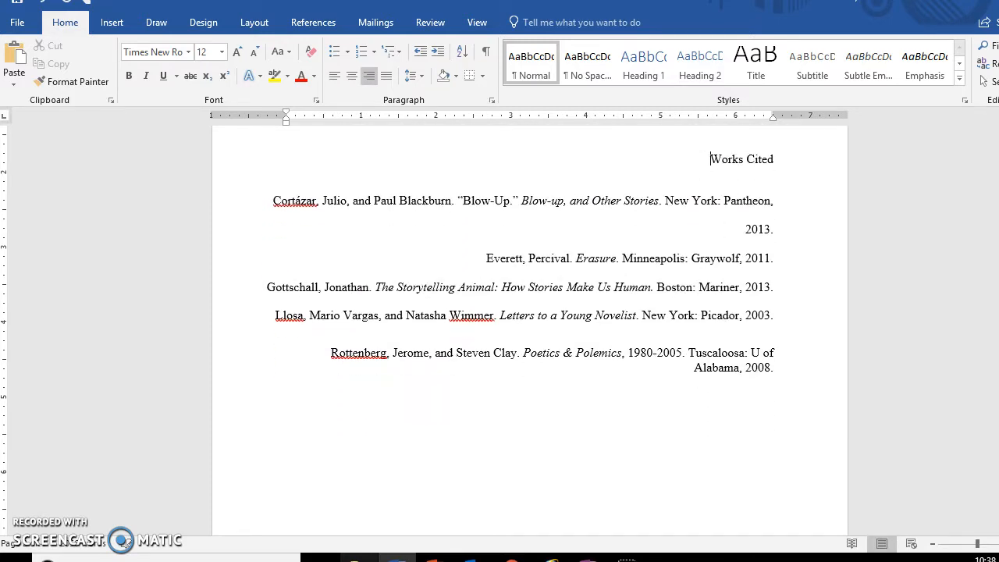
scroll(848, 338, up, 8)
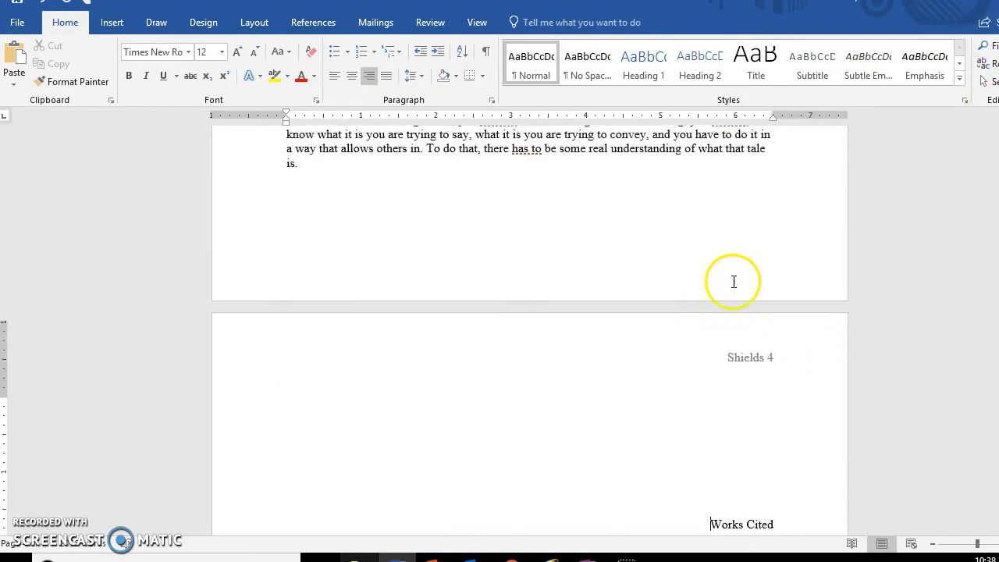
key(BackSpace)
key(BackSpace)
key(BackSpace)
key(BackSpace)
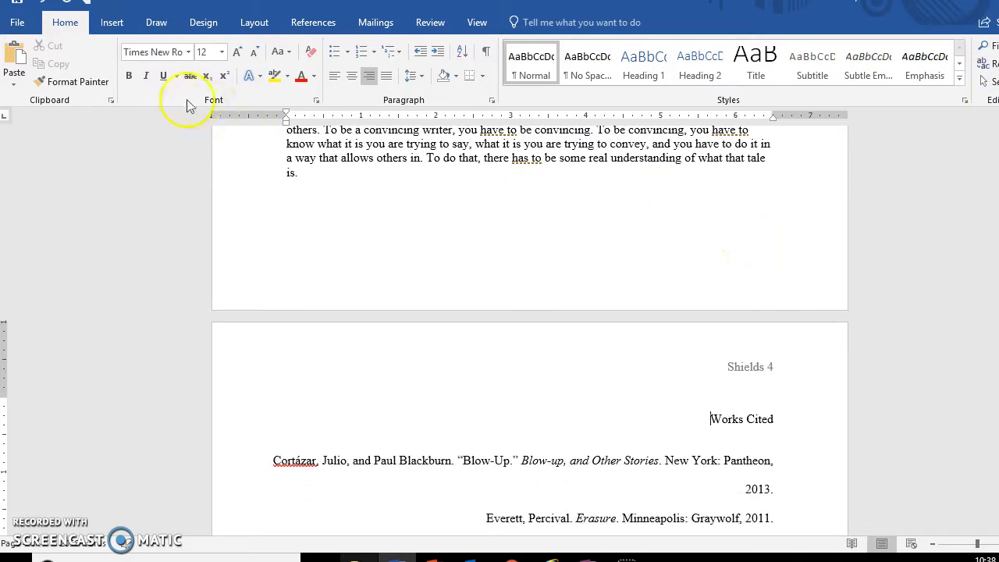
click(354, 84)
- Left-align all the entries below the "Works Cited" heading
scroll(468, 375, down, 5)
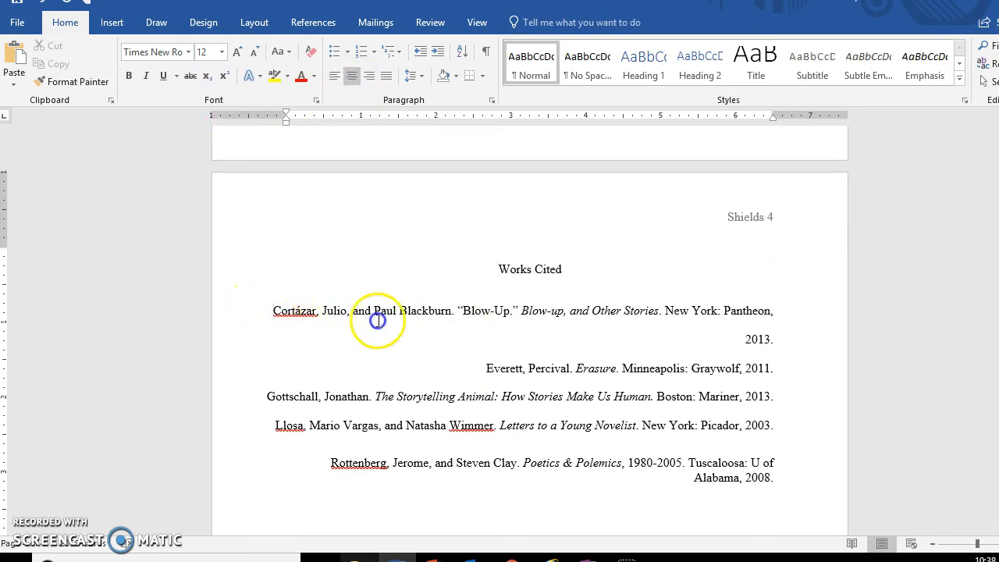
drag(277, 321, 903, 504)
right_click(578, 320)
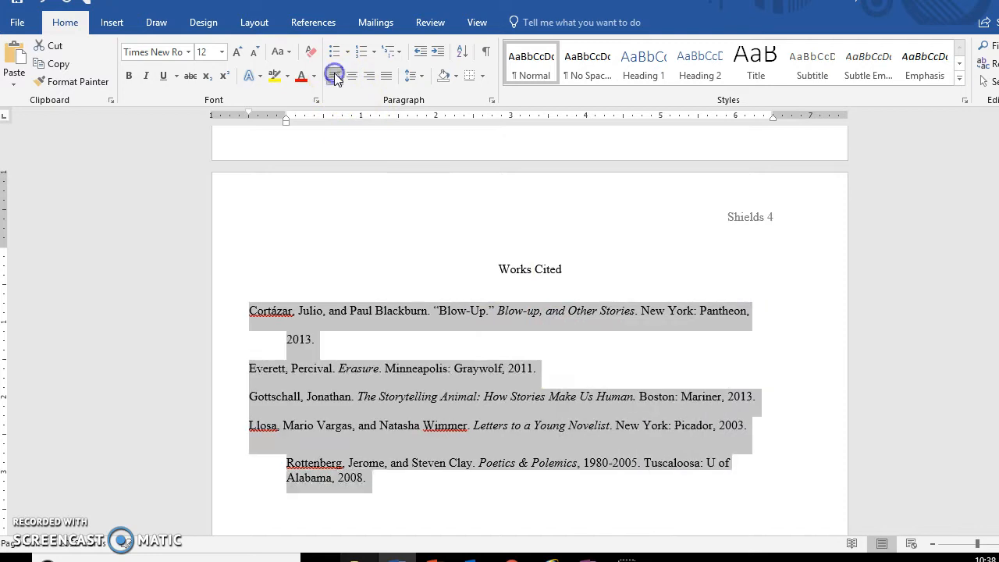
- Apply a Hanging special indent to all the Works Cited entries
right_click(464, 312)
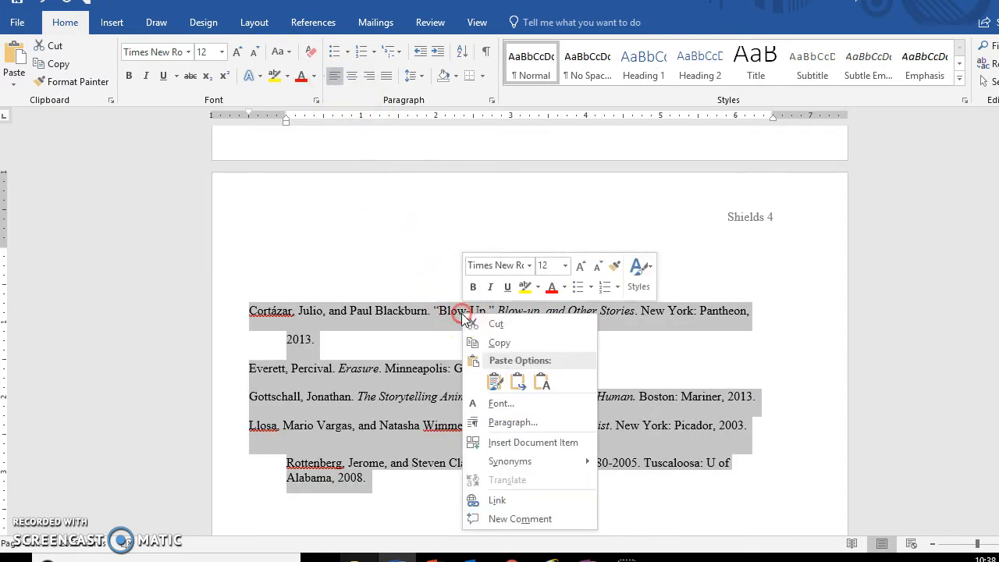
click(536, 426)
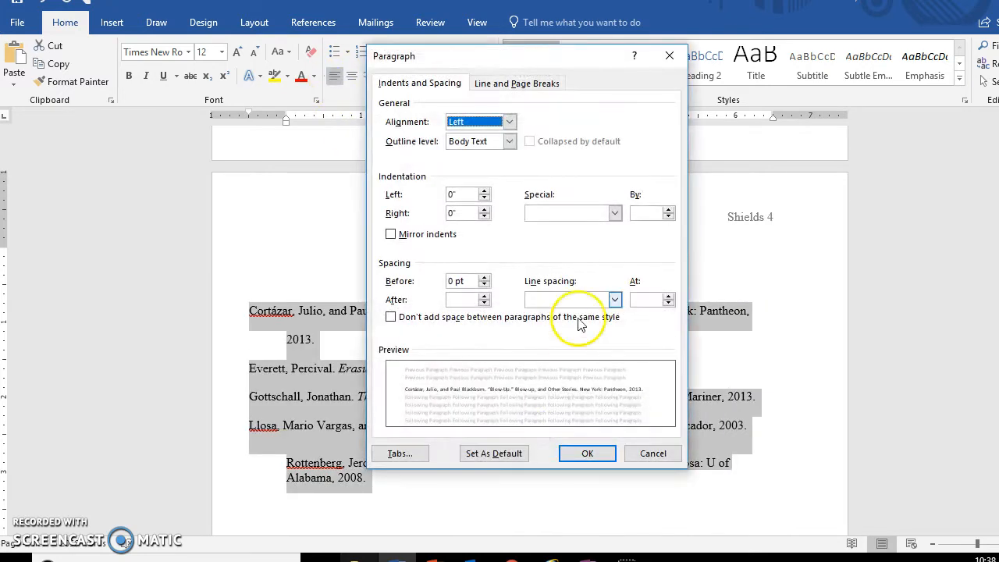
click(596, 213)
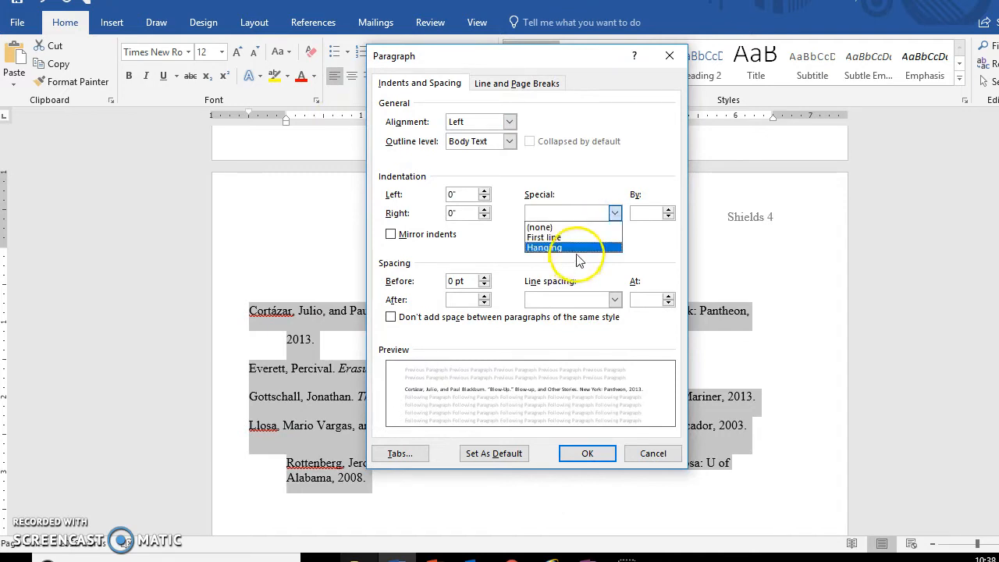
click(577, 248)
click(586, 454)
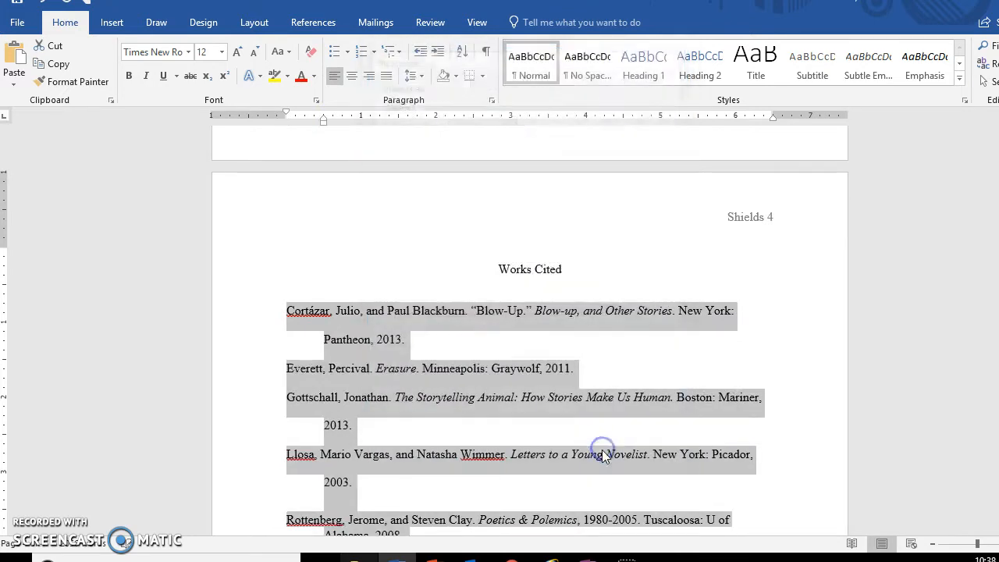
click(458, 409)
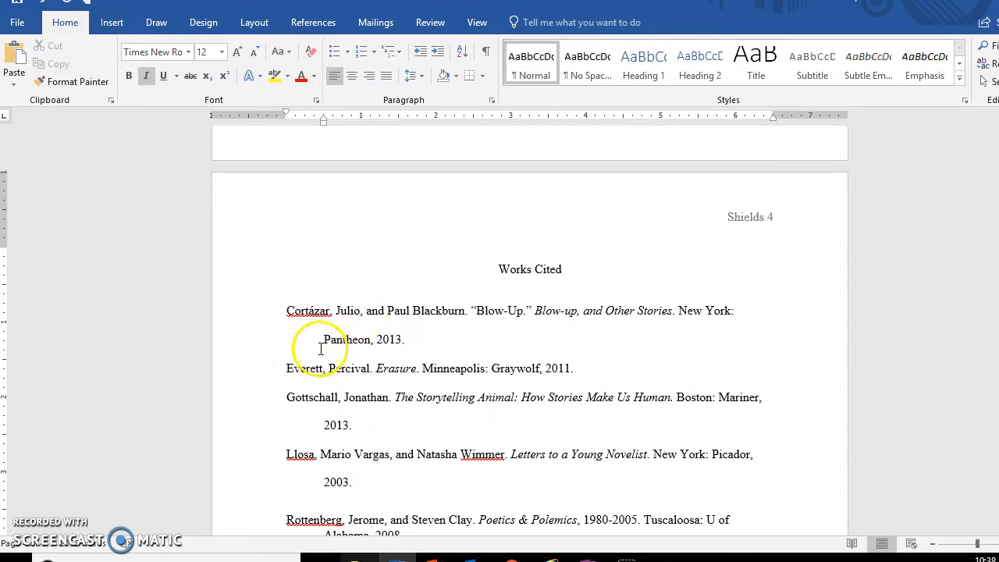
- Rejoin the last Works Cited entry with the one above and break it again so its line spacing matches the others
scroll(321, 346, down, 3)
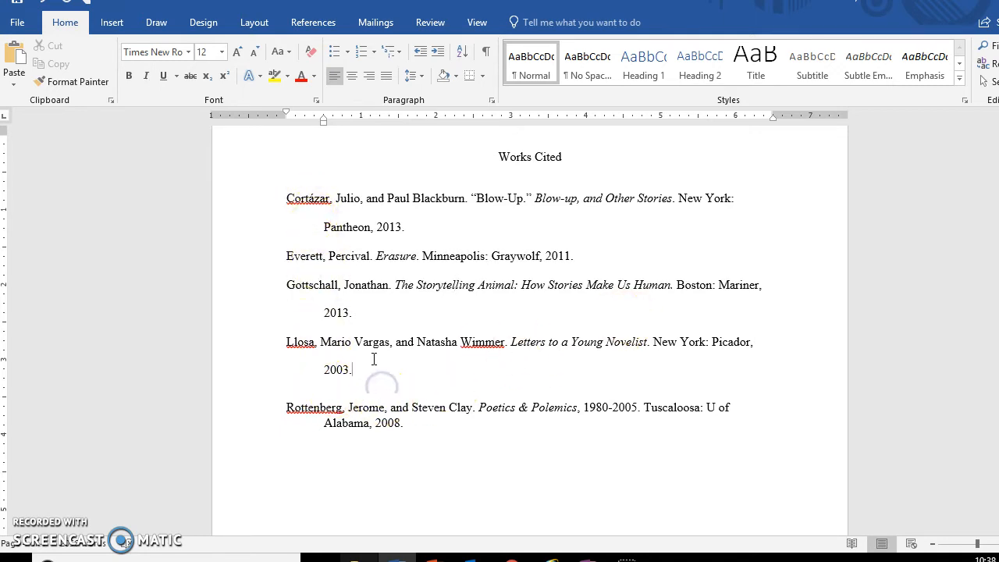
key(BackSpace)
key(Return)
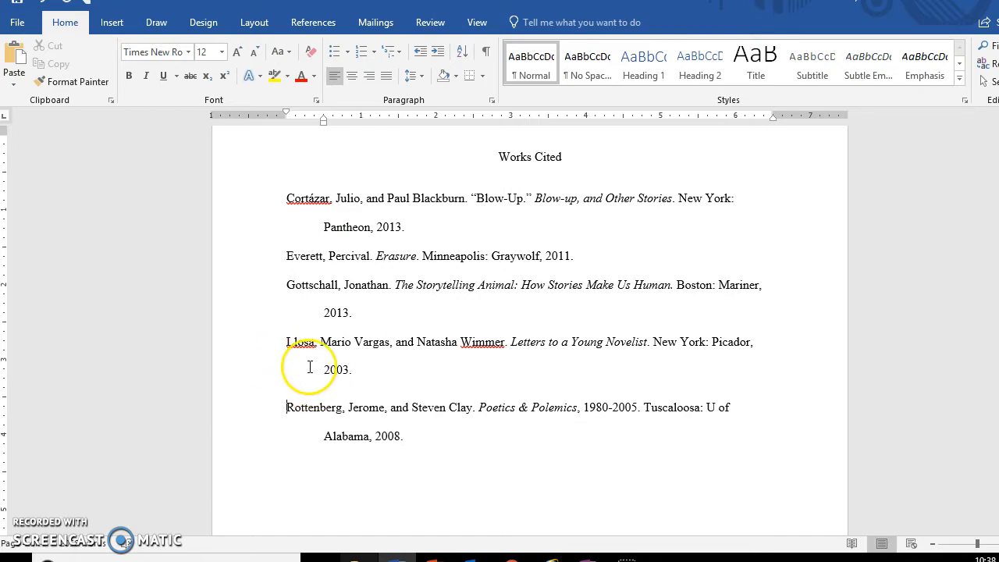
- Review the essay's formatting from the Works Cited page back to the heading on page 1
scroll(310, 368, up, 15)
scroll(404, 357, down, 10)
scroll(401, 368, up, 3)
scroll(401, 387, up, 13)
scroll(396, 398, up, 15)
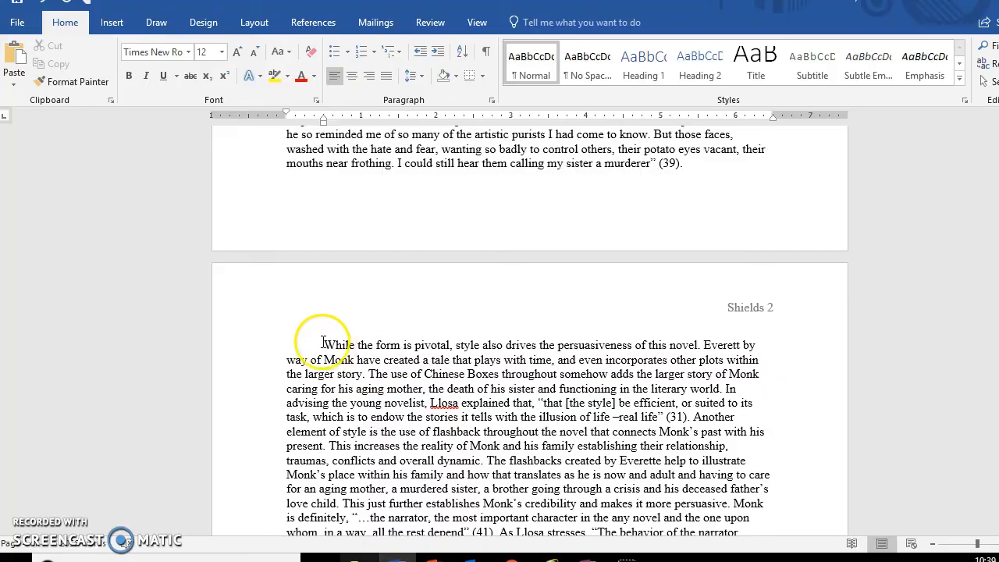
scroll(335, 328, up, 12)
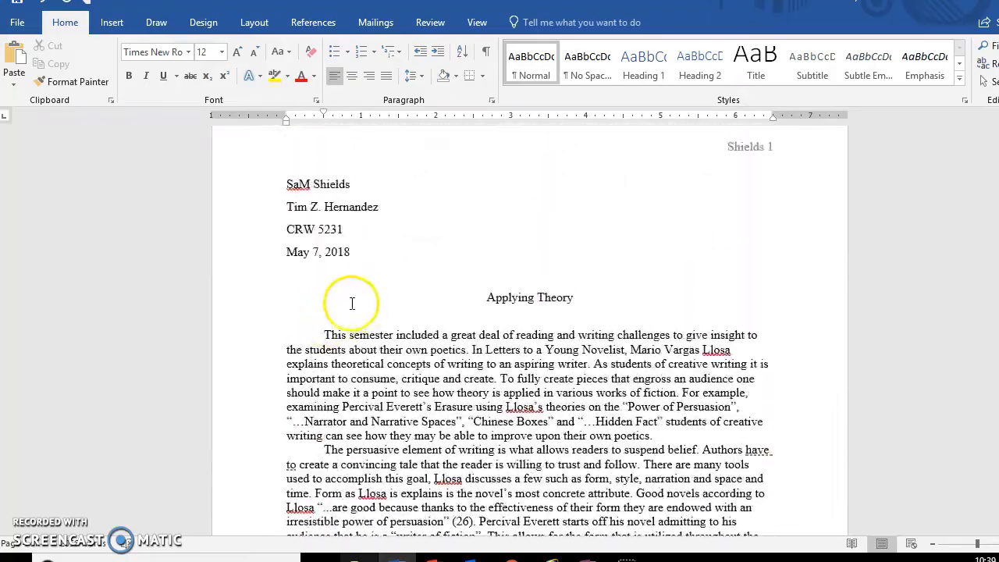
- Set the line spacing of all the body paragraphs, from "This semester included" to the essay's last paragraph, to Double
drag(320, 335, 746, 296)
drag(769, 212, 769, 212)
right_click(706, 185)
click(765, 291)
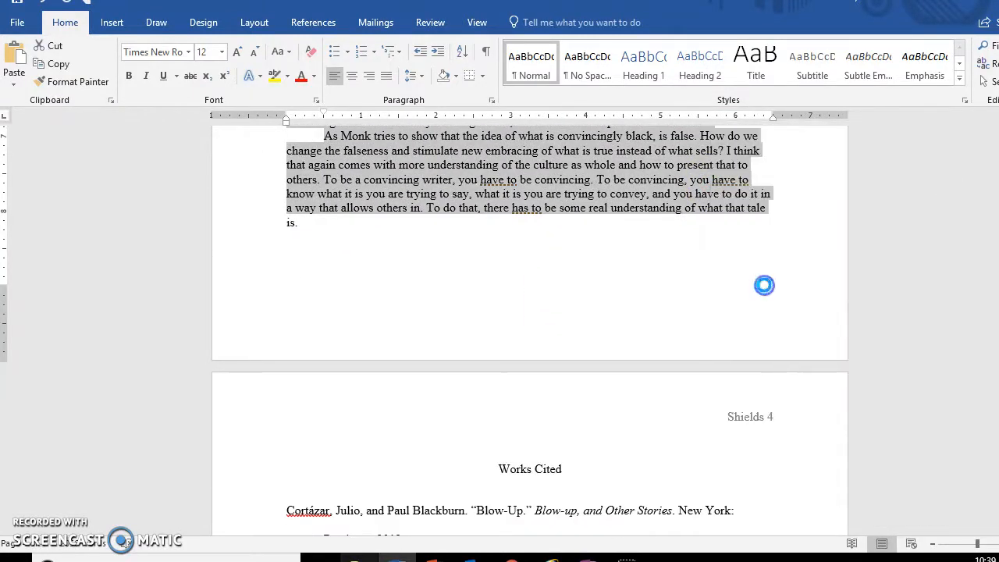
click(587, 307)
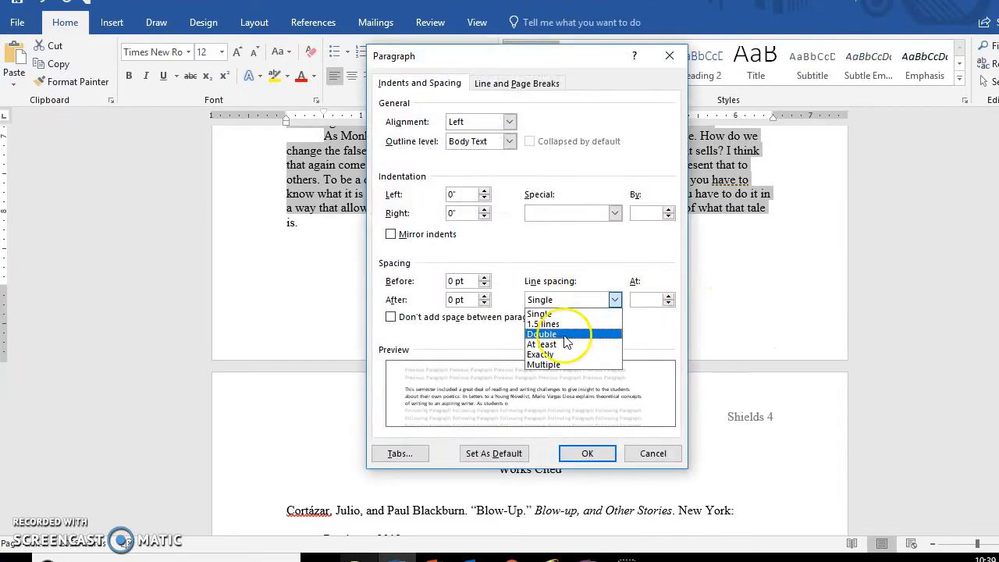
click(565, 334)
click(587, 454)
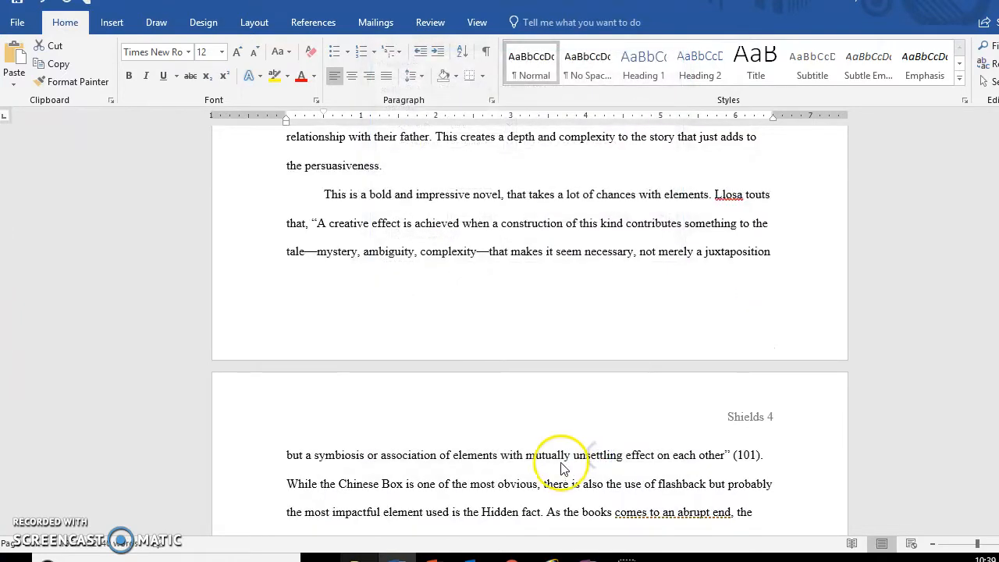
- Indent the first lines of the unindented paragraphs beginning "Another thing", "This semester, has probably" and "Including elements such as"
scroll(578, 429, up, 6)
scroll(591, 306, down, 20)
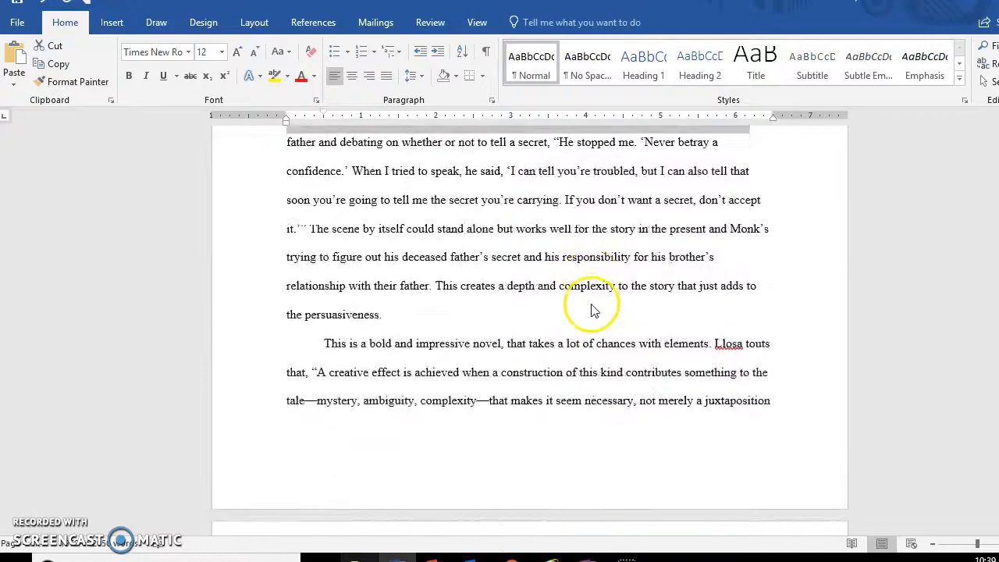
scroll(590, 311, down, 3)
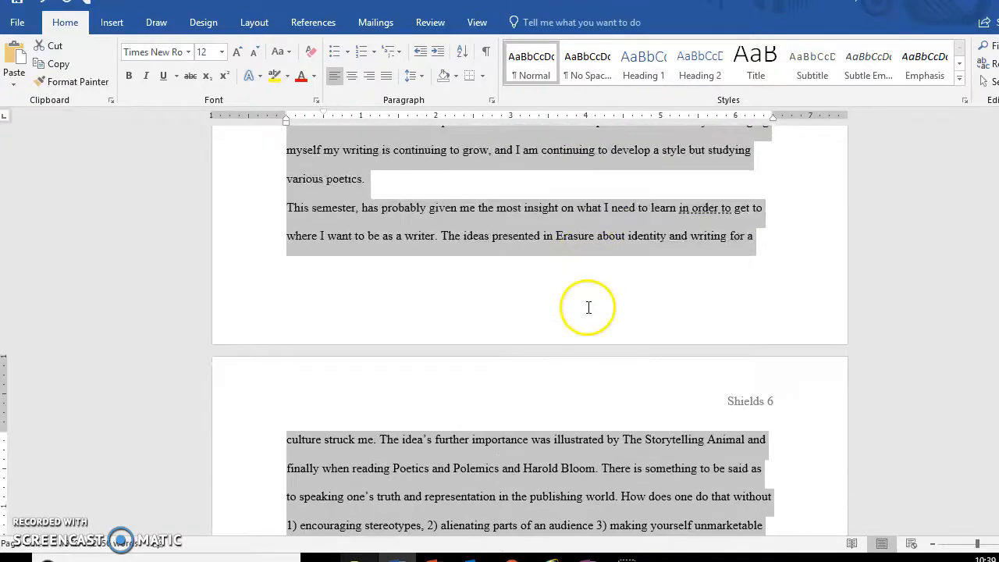
scroll(346, 284, up, 3)
click(346, 277)
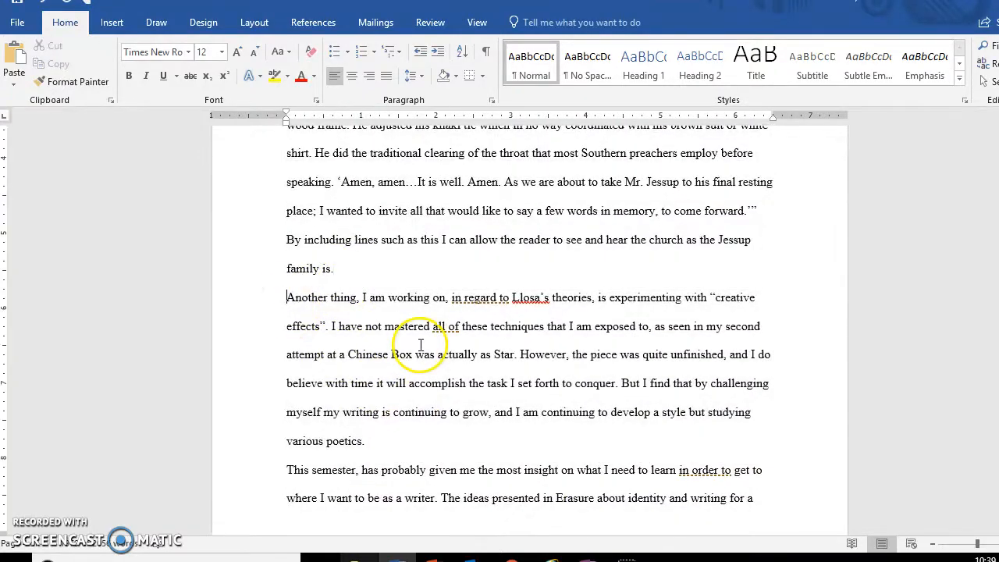
key(Tab)
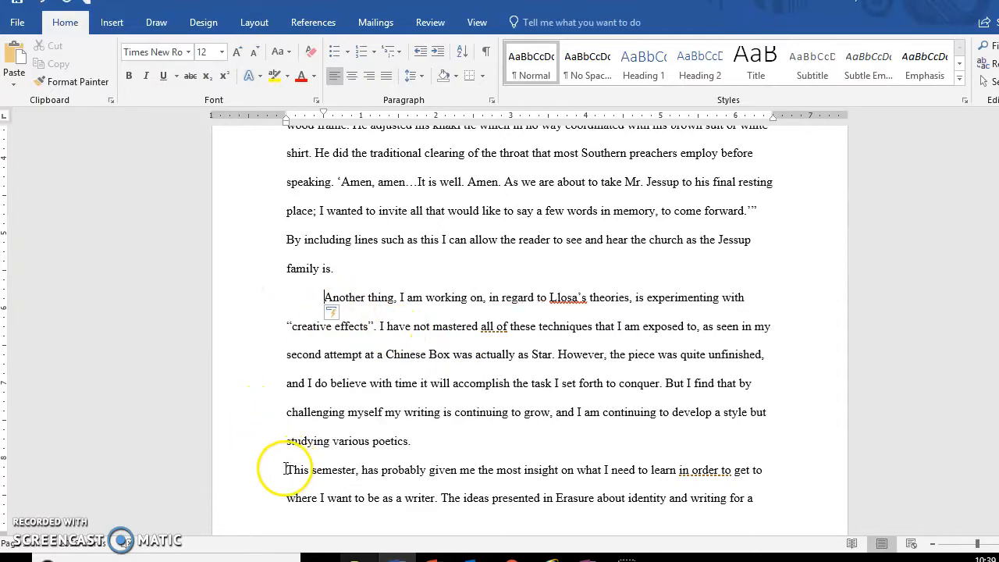
scroll(263, 414, up, 3)
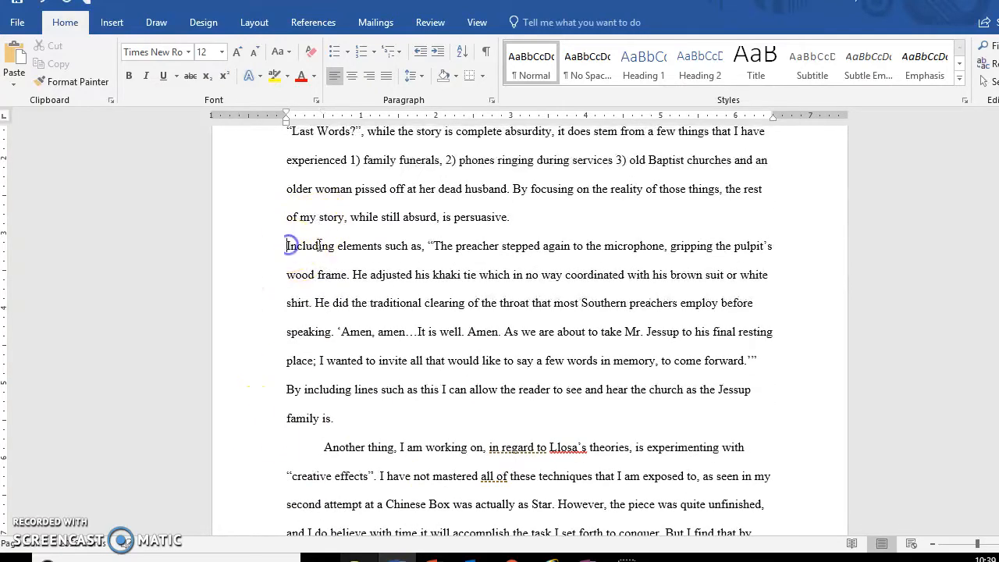
key(Tab)
- Move the "Works Cited" heading and its entries onto a new page after the essay's last paragraph
scroll(321, 245, up, 12)
scroll(375, 226, down, 8)
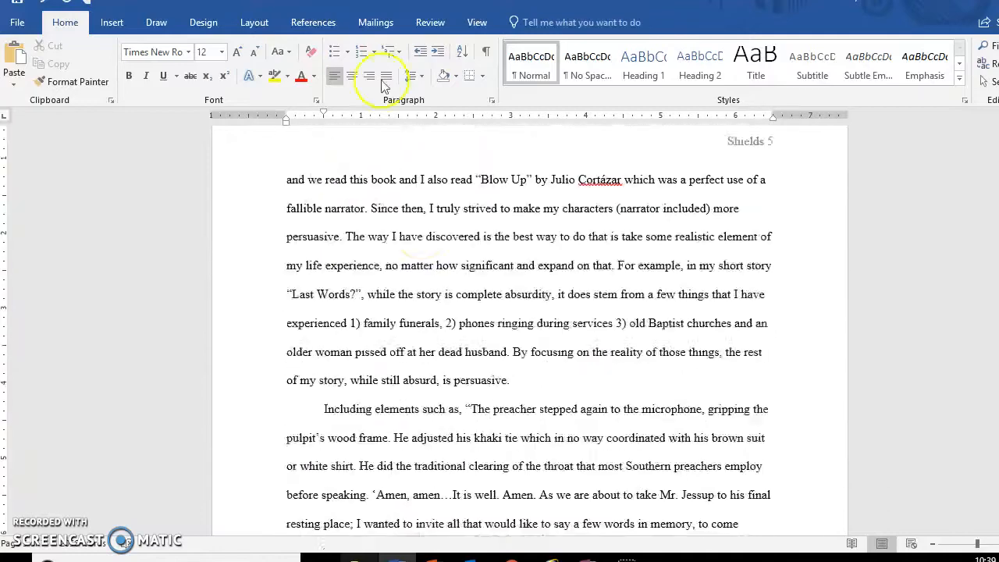
scroll(383, 86, down, 7)
scroll(422, 277, down, 8)
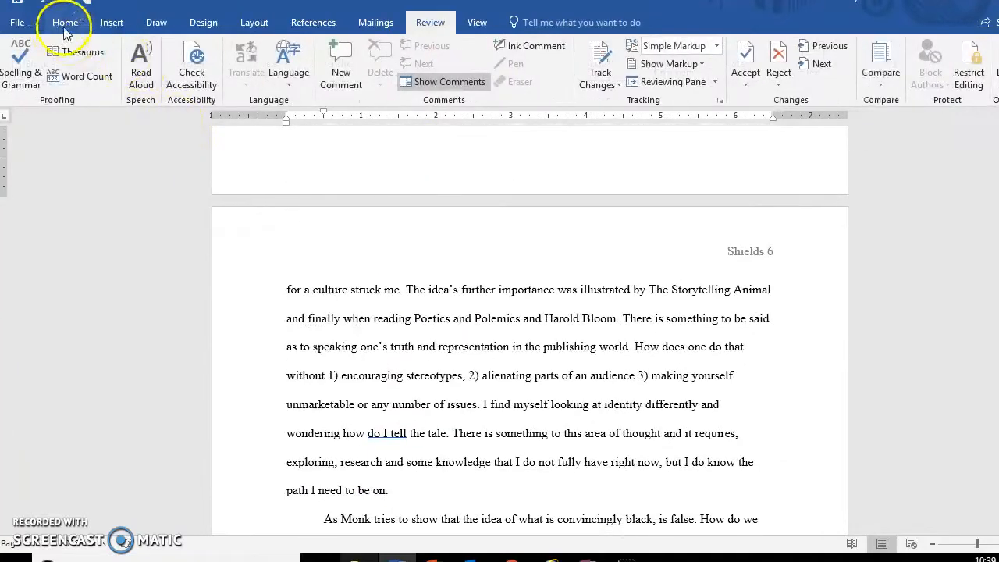
click(65, 28)
scroll(234, 313, down, 12)
scroll(462, 280, up, 2)
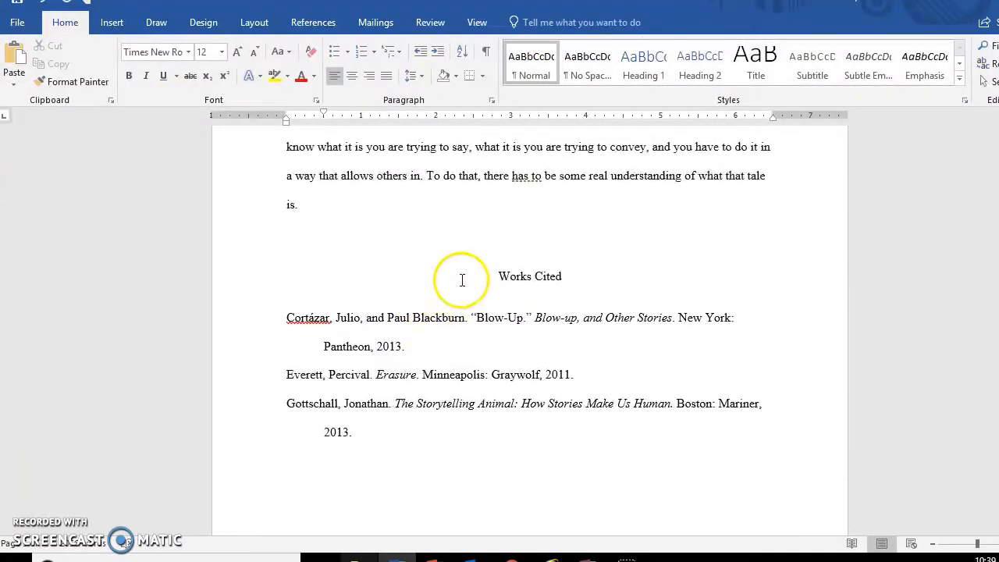
click(504, 275)
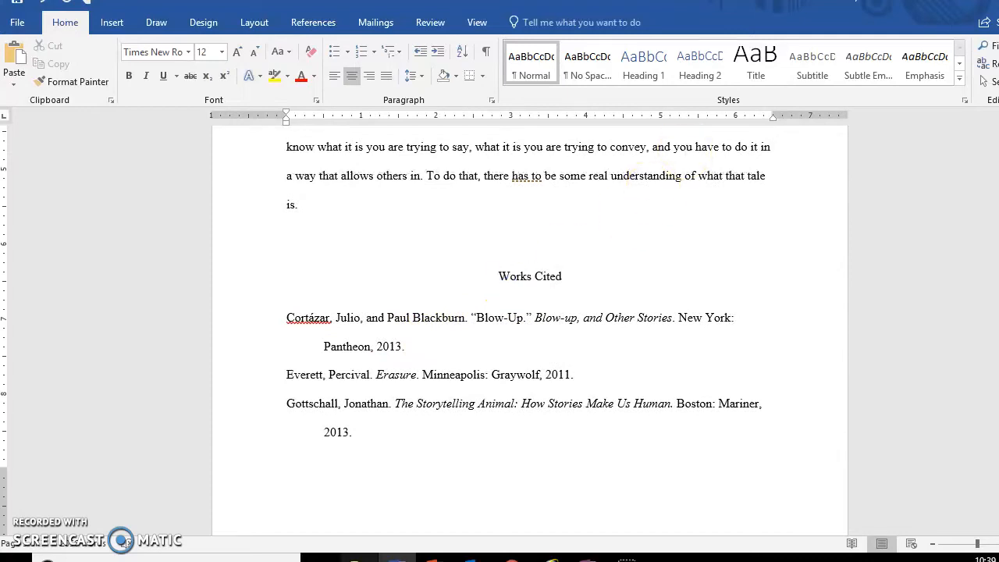
key(Return)
key(Return)
key(Return)
key(Return)
key(ctrl+Return)
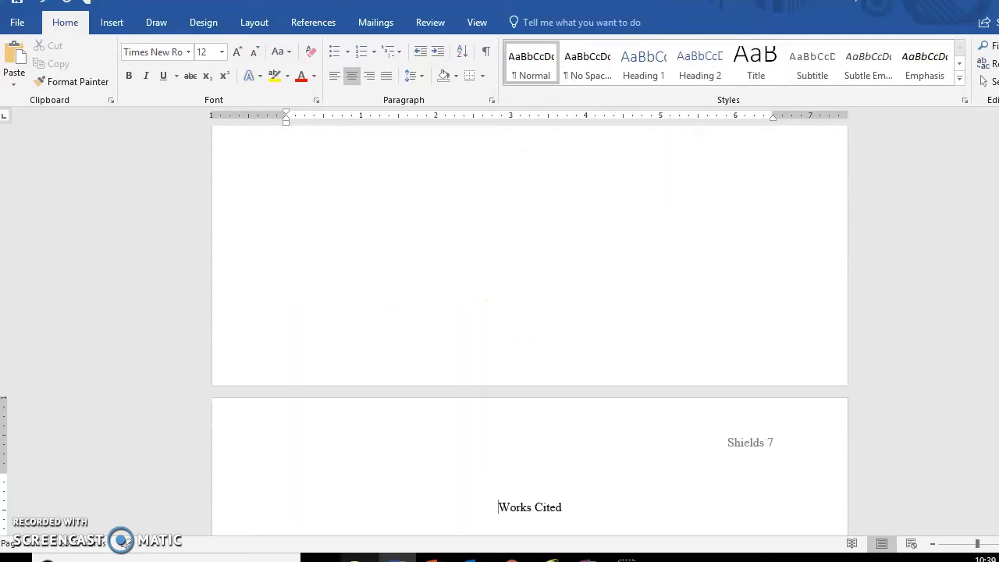
- Review the line spacing and paragraph indents of the body from its last page back to the title on page 1
scroll(377, 305, up, 20)
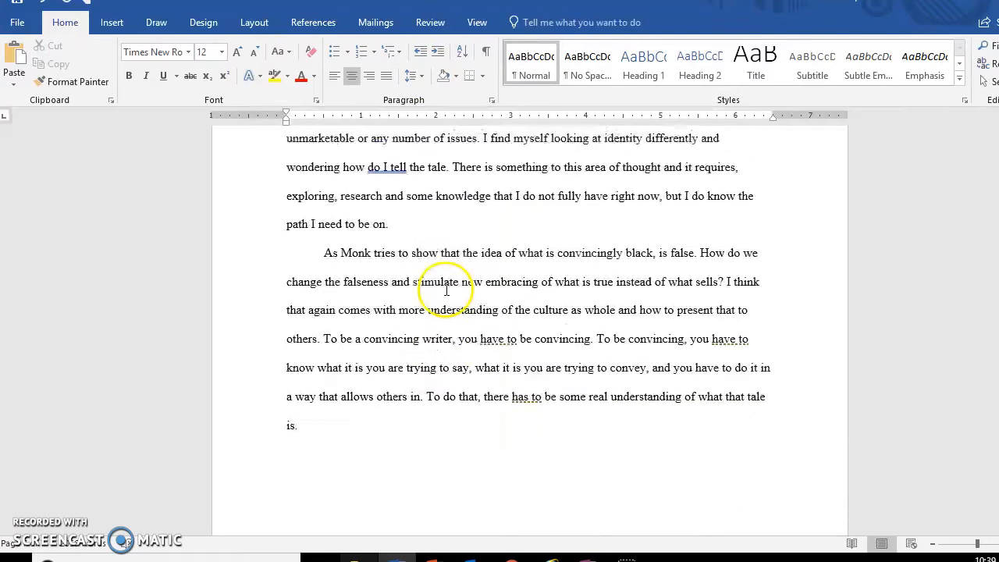
scroll(453, 236, up, 7)
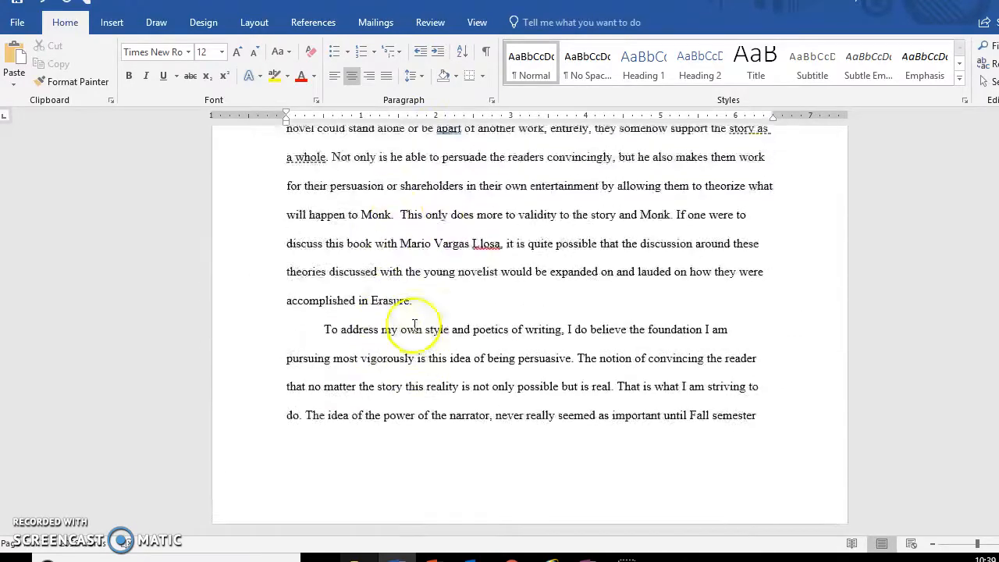
scroll(448, 314, up, 10)
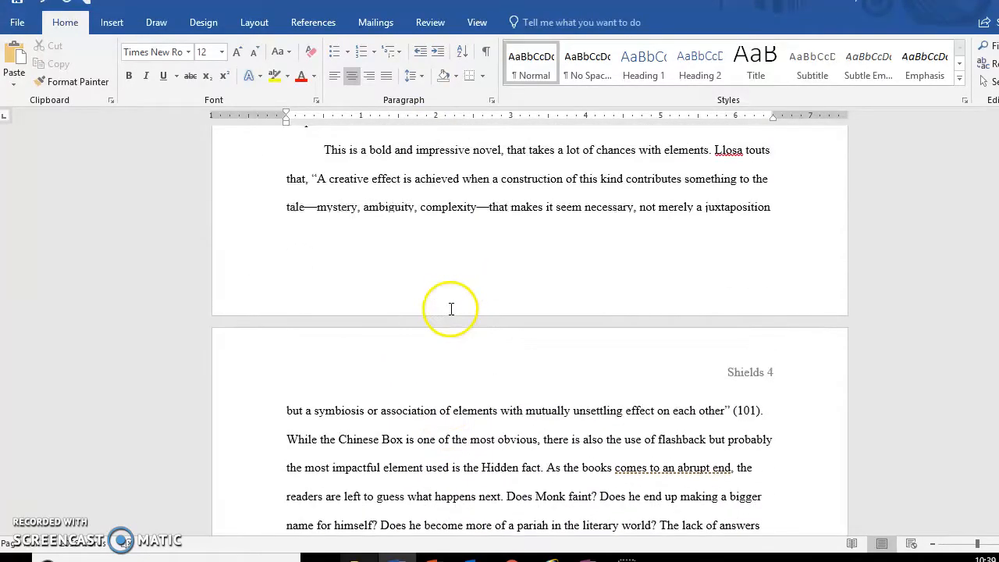
scroll(451, 309, up, 3)
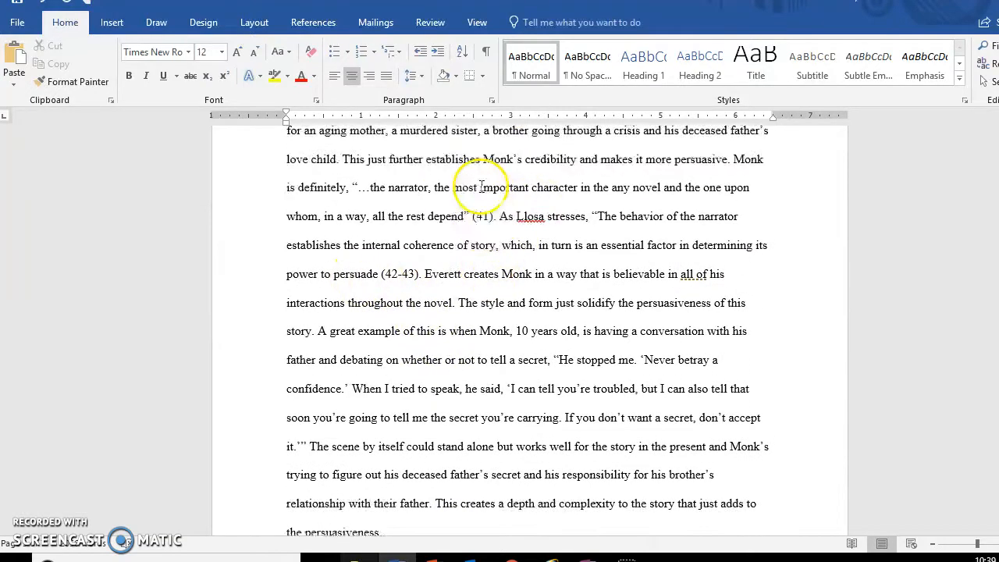
scroll(434, 305, up, 7)
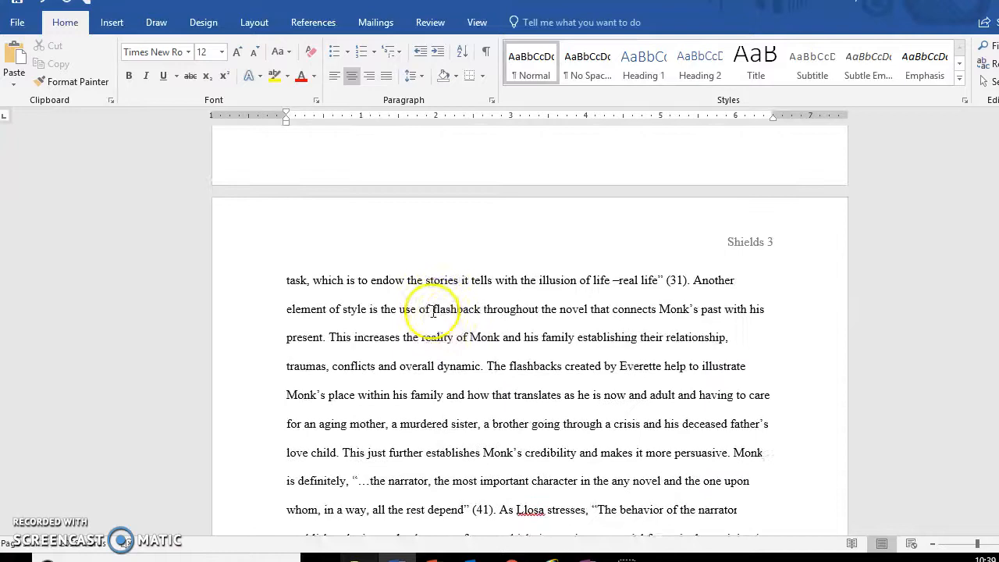
scroll(645, 320, up, 9)
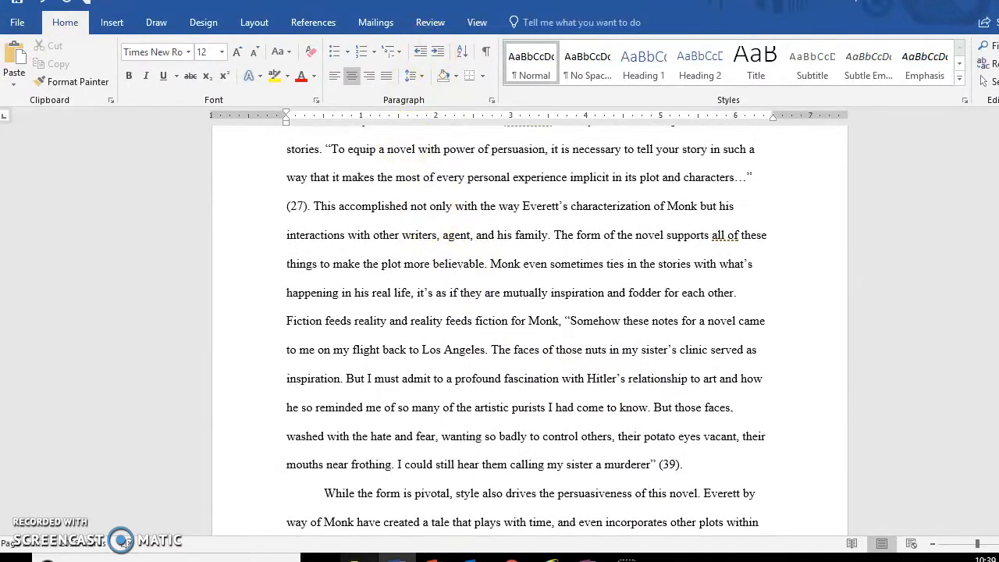
scroll(565, 446, up, 4)
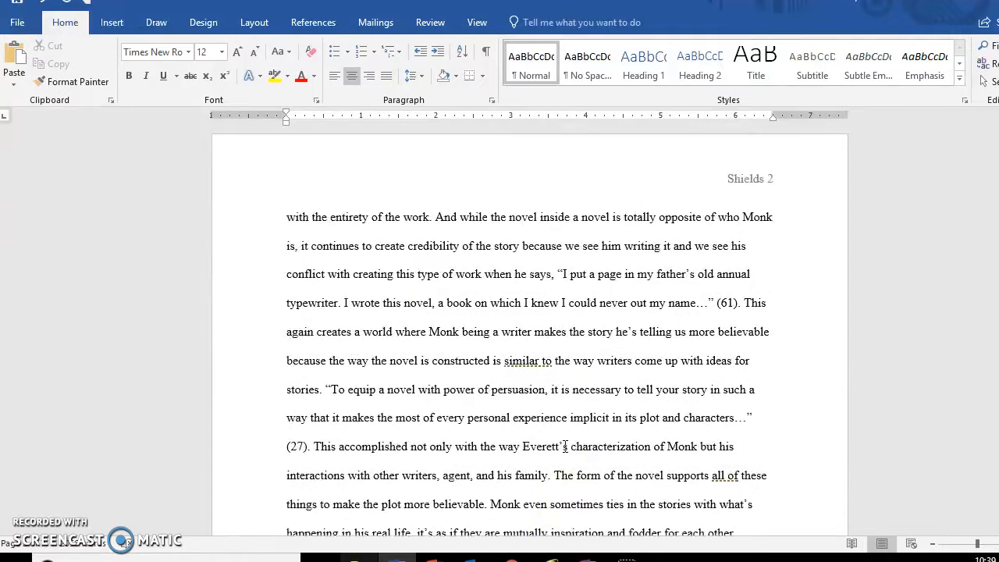
scroll(565, 446, up, 7)
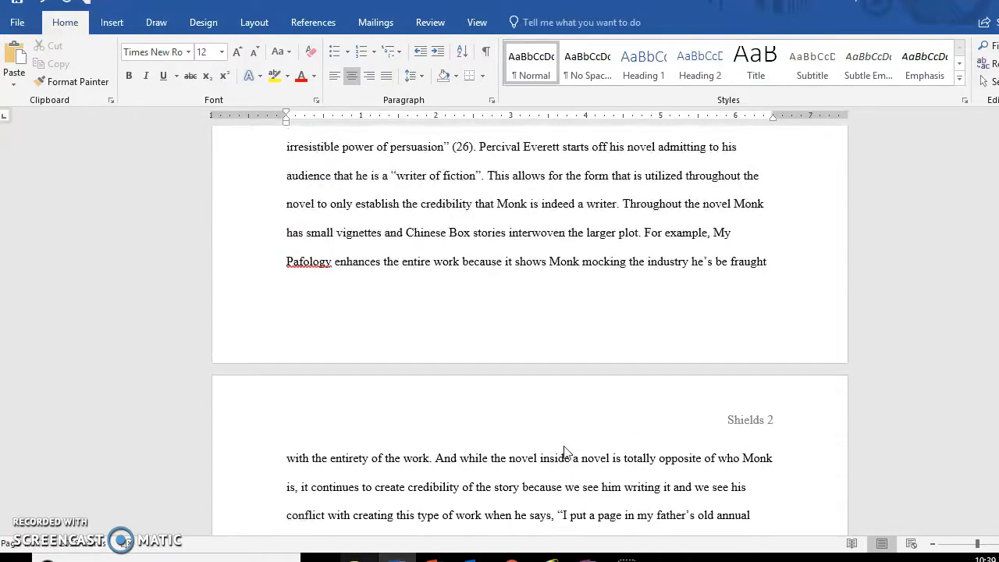
scroll(566, 445, up, 2)
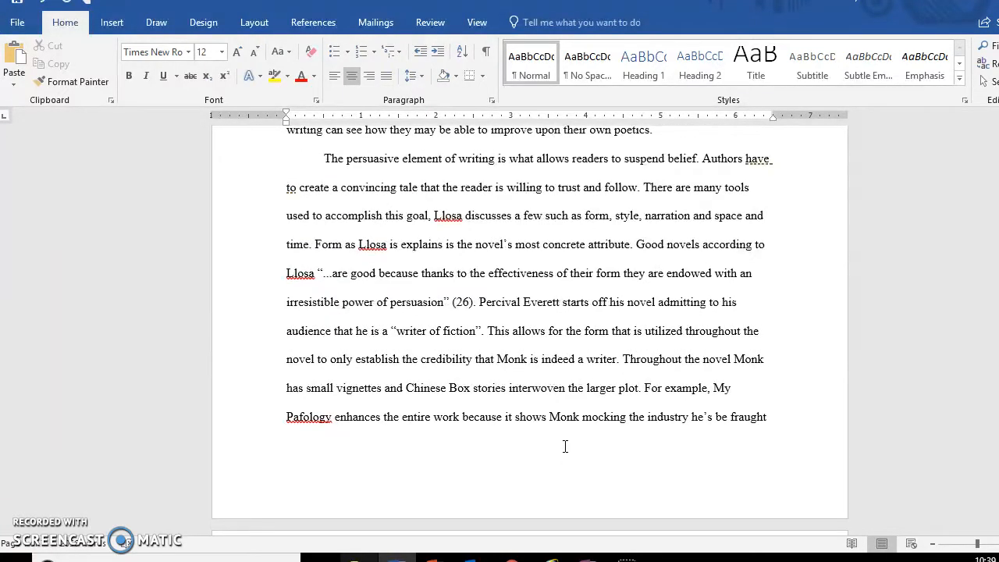
scroll(565, 445, up, 9)
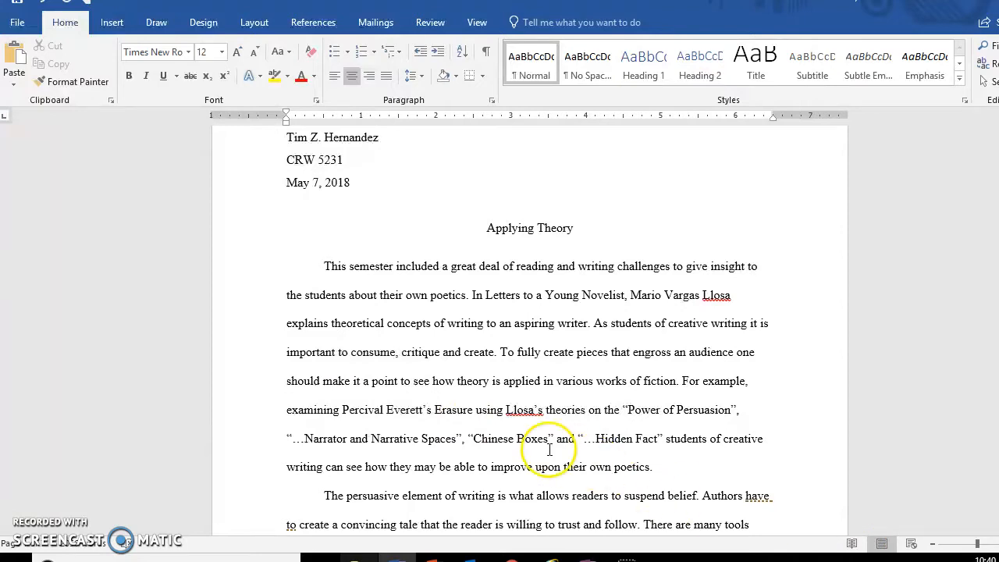
- Look through the whole essay from page 1 forward and examine the layout of the Works Cited page
scroll(484, 446, down, 3)
scroll(484, 444, down, 1)
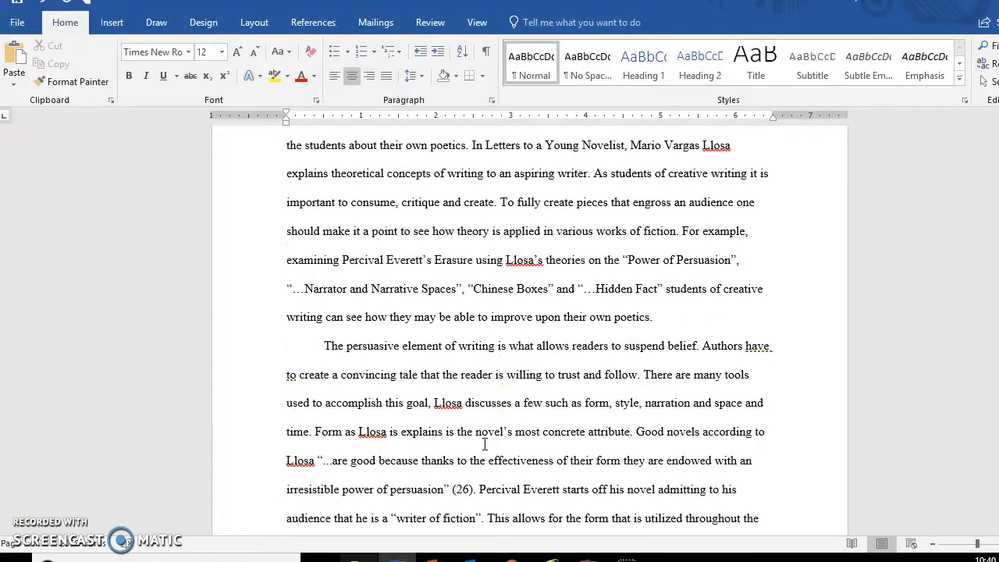
scroll(484, 444, down, 20)
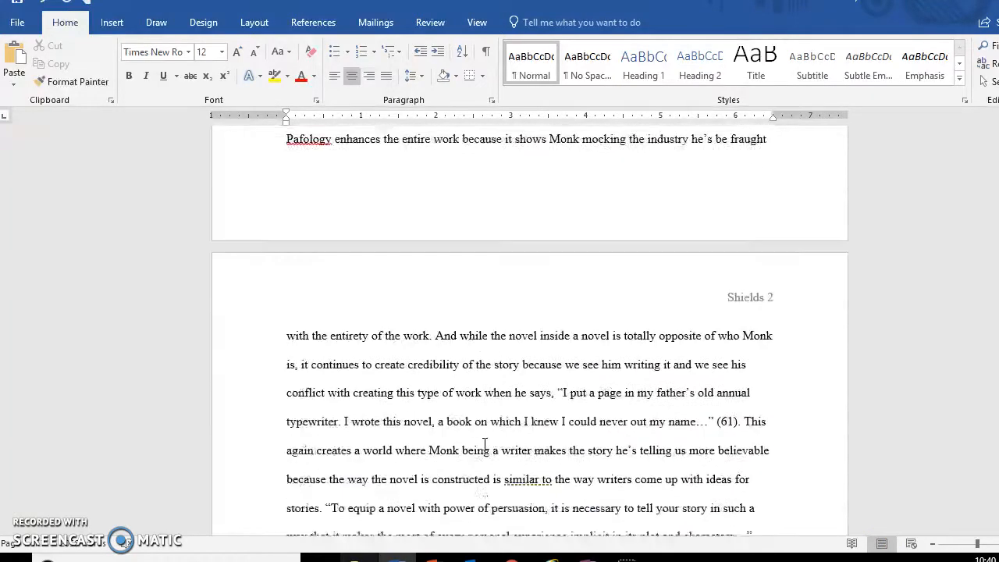
scroll(486, 444, down, 20)
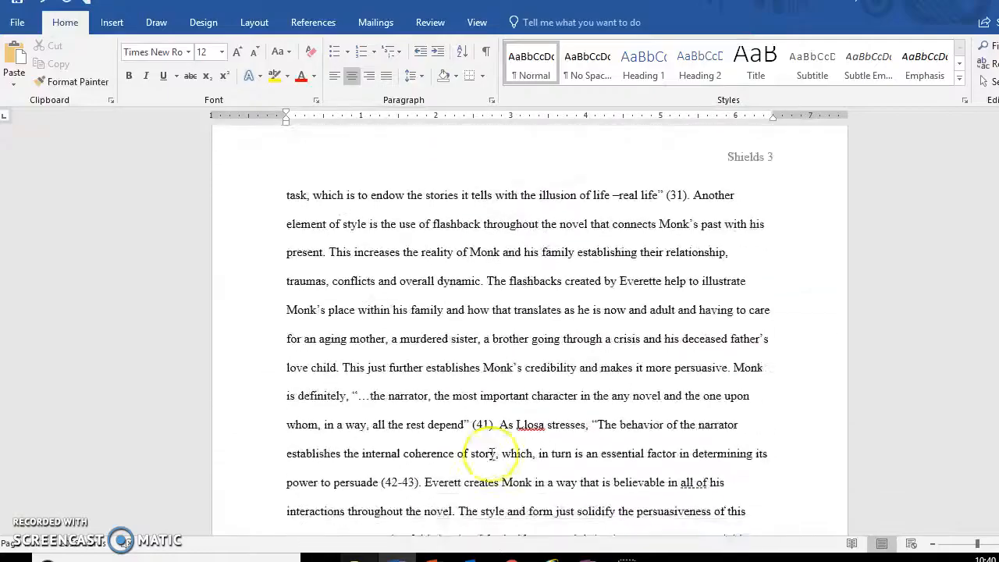
scroll(507, 458, down, 20)
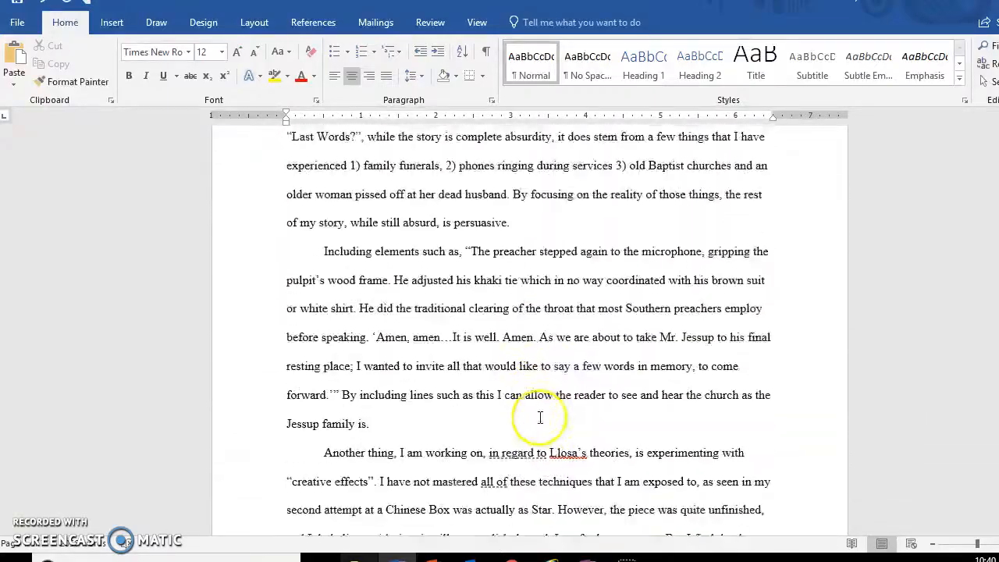
scroll(539, 416, down, 20)
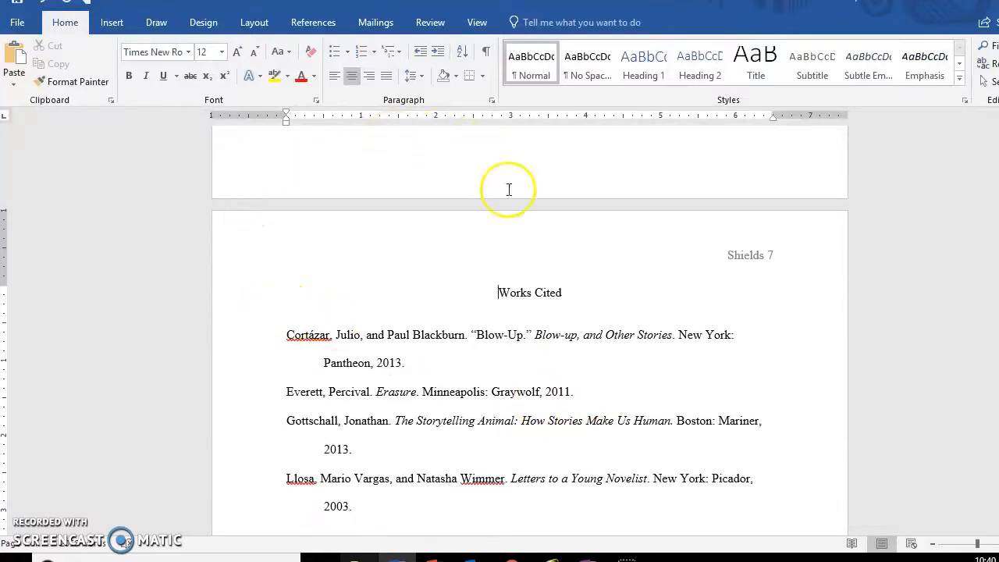
scroll(597, 373, down, 3)
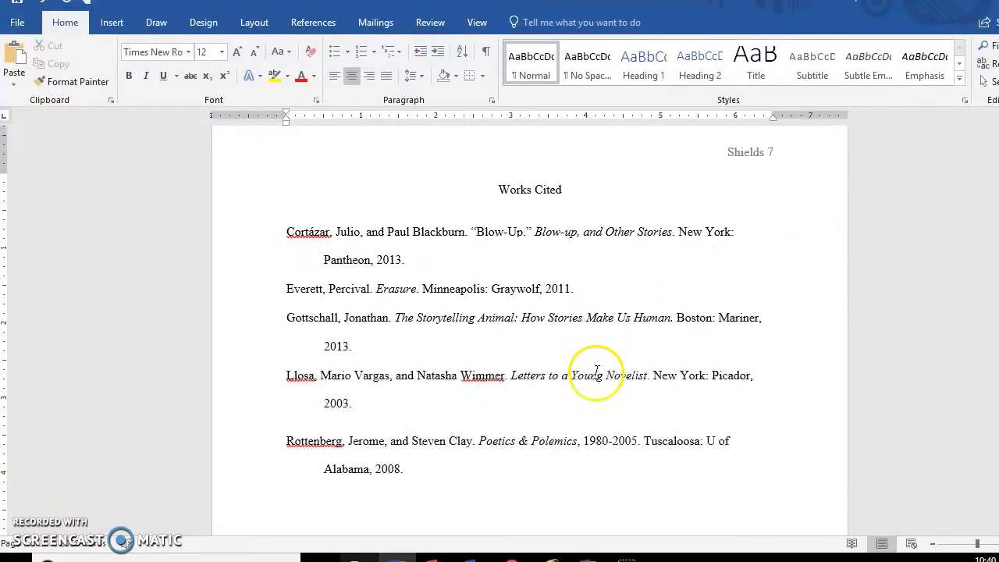
scroll(595, 374, up, 7)
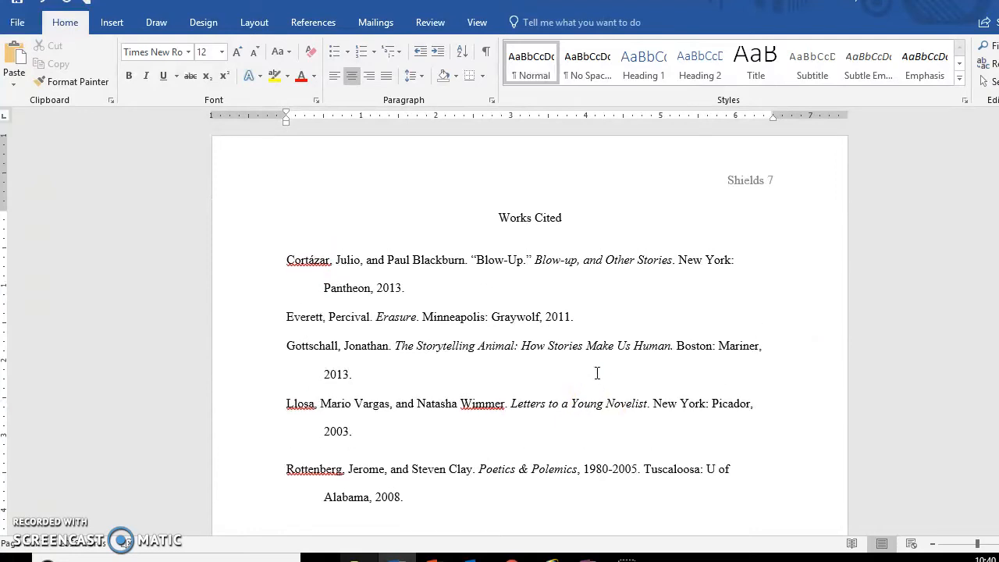